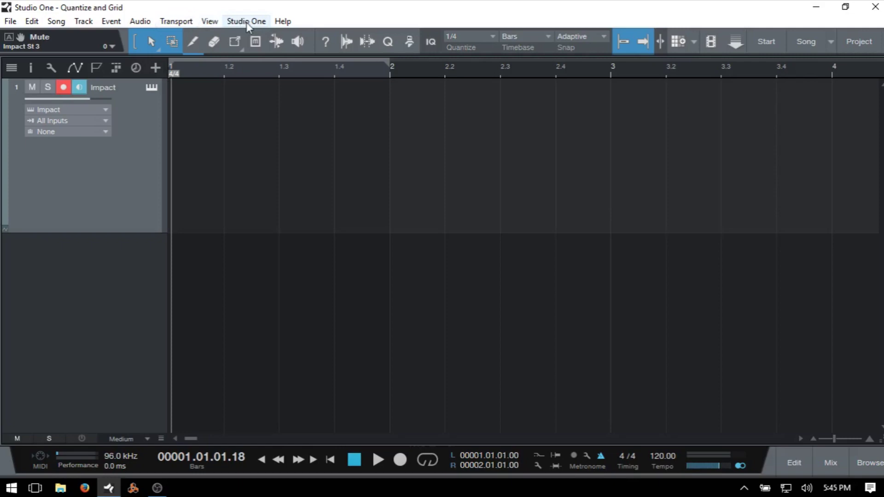
Step: Show the Quantize panel from the additional views, toggle it off and on, and leave it hidden
{"action": "left_click", "coordinate": [209, 21]}
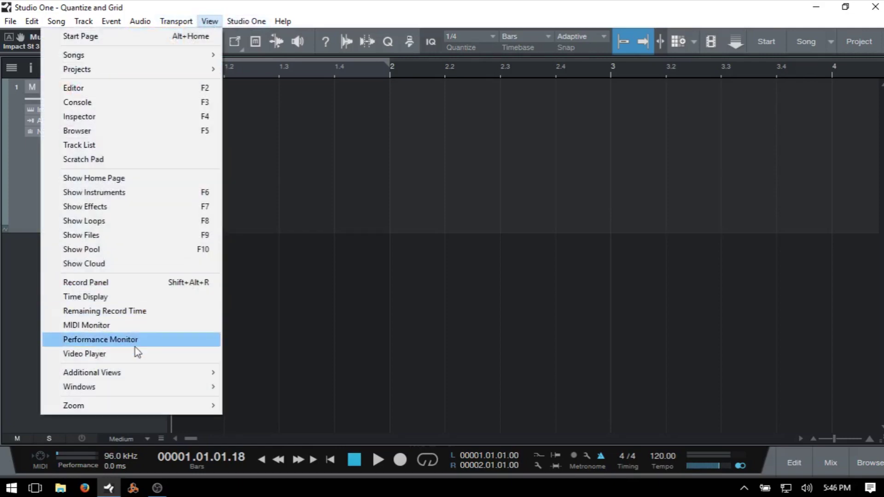
{"action": "mouse_move", "coordinate": [210, 374]}
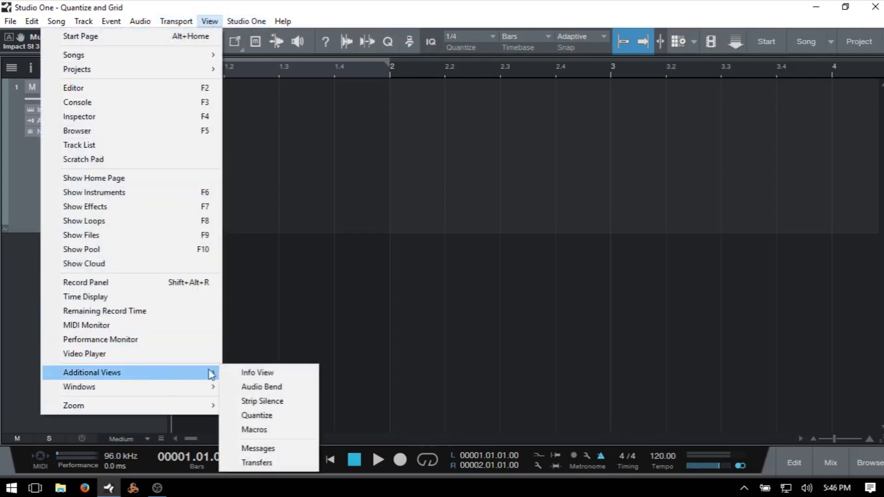
{"action": "left_click", "coordinate": [276, 417]}
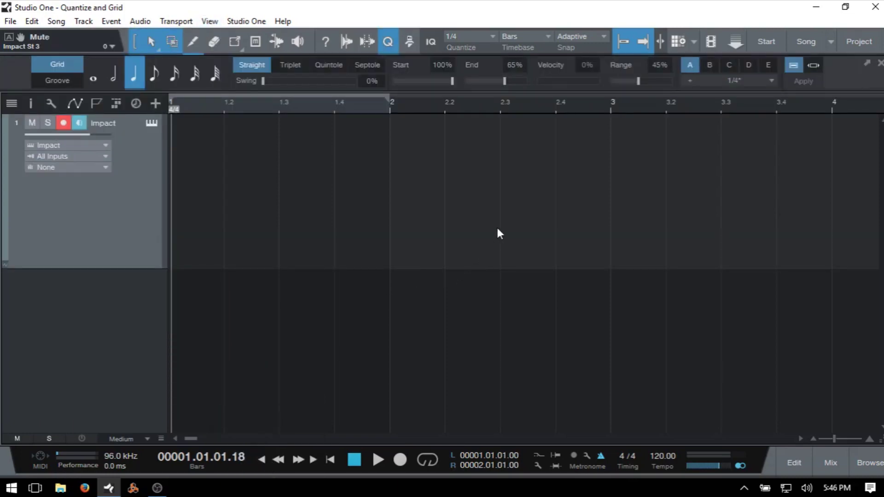
{"action": "left_click", "coordinate": [389, 41]}
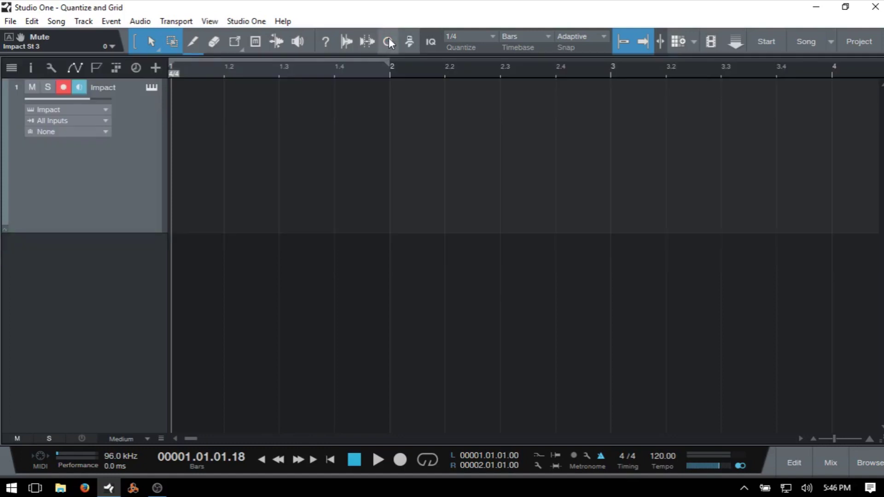
{"action": "left_click", "coordinate": [389, 41]}
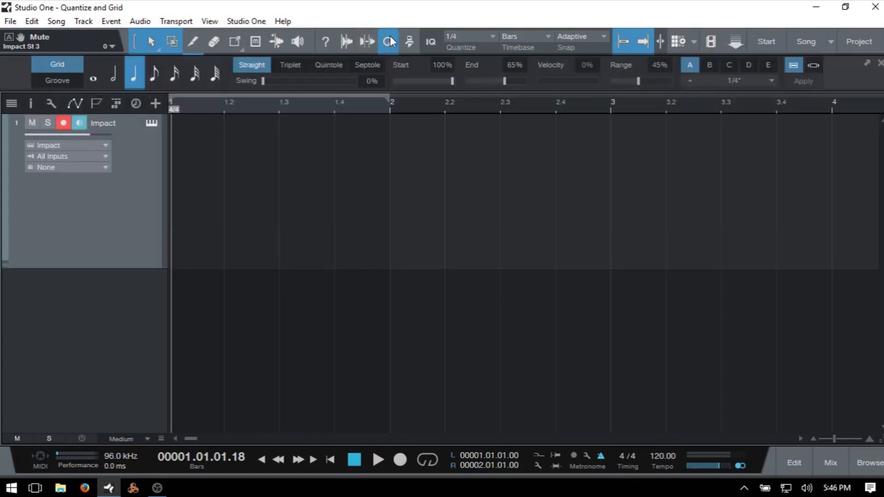
{"action": "left_click", "coordinate": [389, 42]}
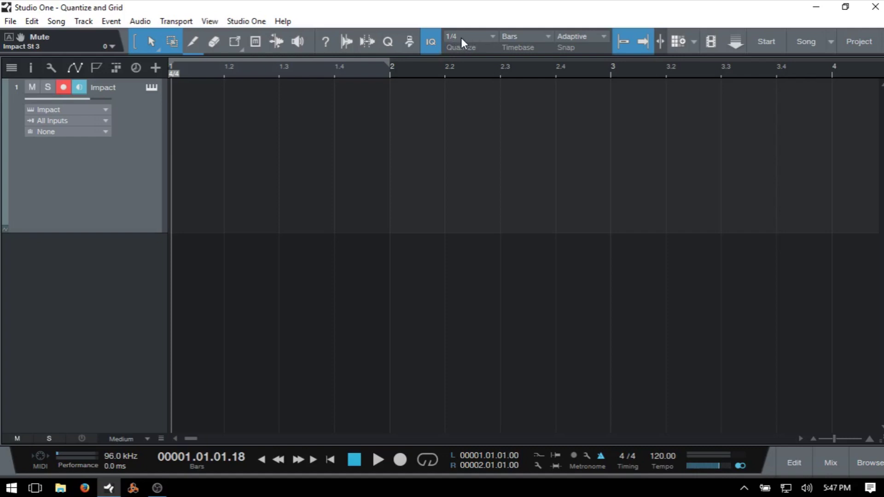
Step: Try the Seconds, Samples and Frames timebases on the arrangement ruler and return the timebase to Bars
{"action": "left_click", "coordinate": [494, 37]}
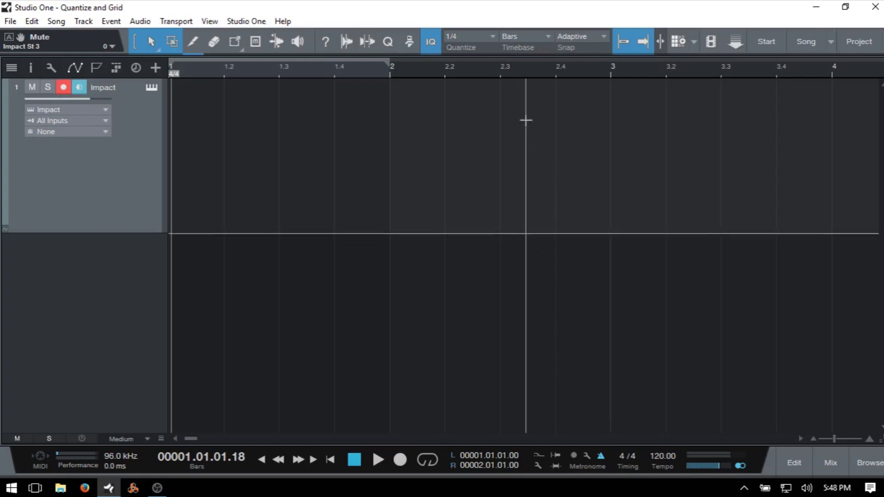
{"action": "left_click", "coordinate": [548, 37]}
{"action": "left_click", "coordinate": [542, 47]}
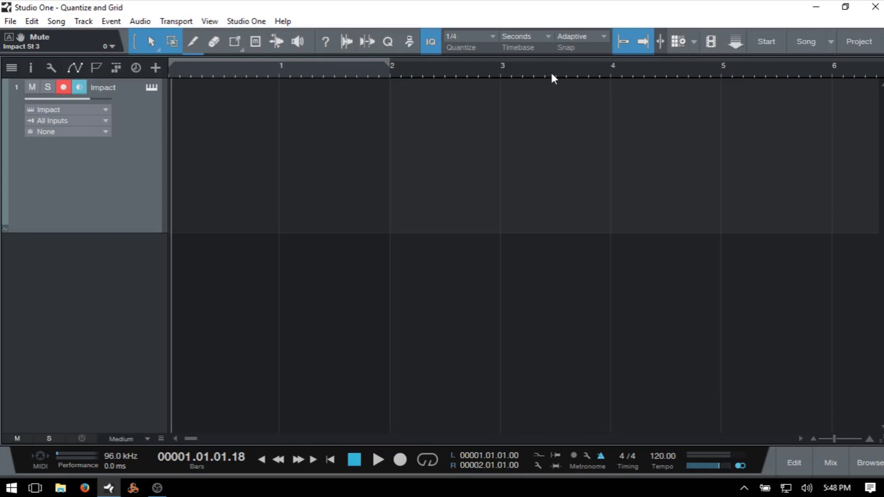
{"action": "left_click", "coordinate": [527, 37]}
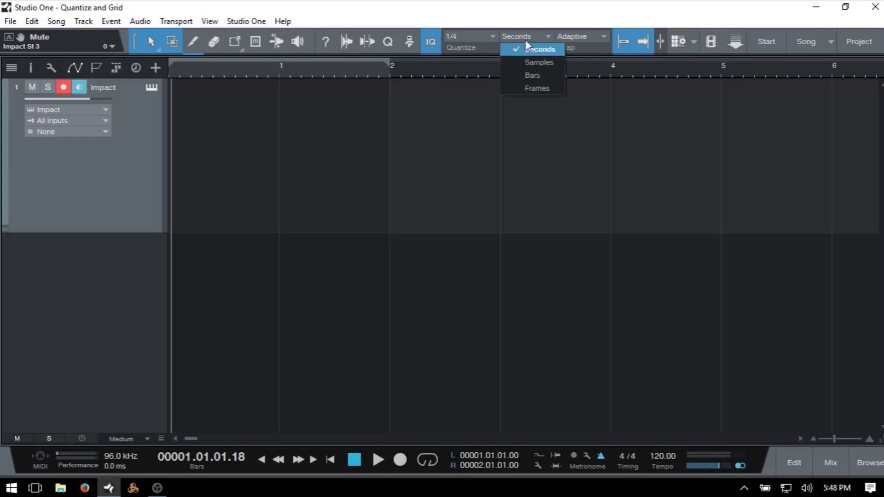
{"action": "left_click", "coordinate": [529, 61]}
{"action": "left_click", "coordinate": [518, 37]}
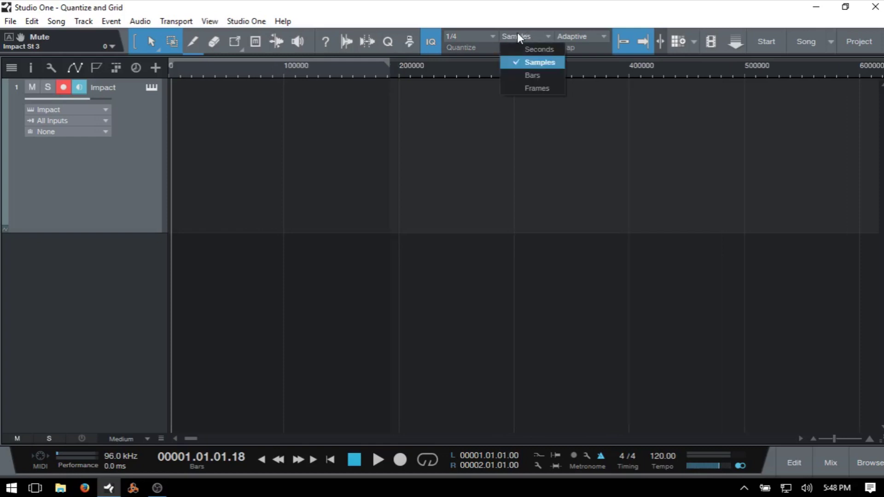
{"action": "left_click", "coordinate": [532, 87]}
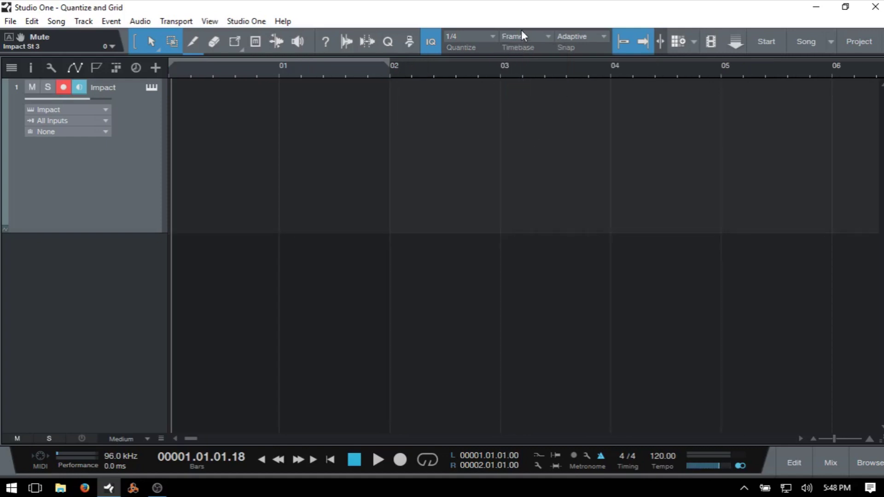
{"action": "left_click", "coordinate": [532, 35]}
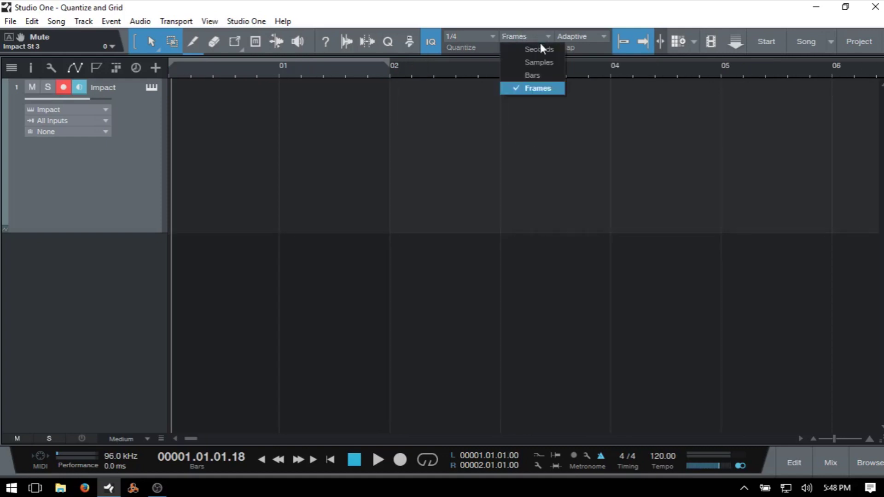
{"action": "left_click", "coordinate": [540, 76]}
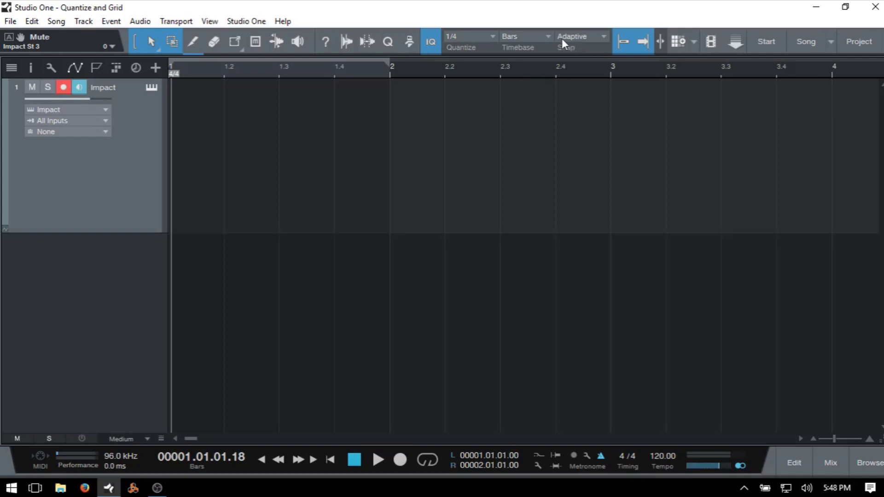
Step: Look over the snap options, and switch Snap to Grid off and back on
{"action": "left_click", "coordinate": [601, 37]}
{"action": "left_click", "coordinate": [604, 38]}
{"action": "left_click", "coordinate": [623, 42]}
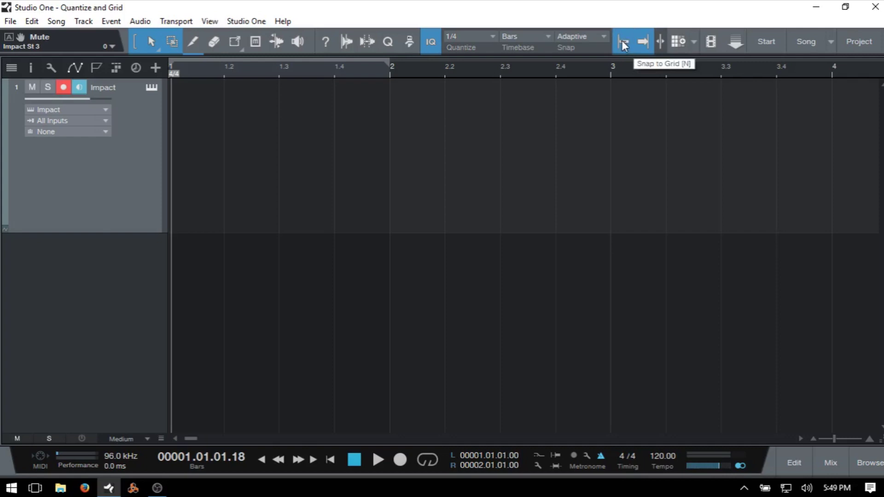
{"action": "left_click", "coordinate": [622, 41]}
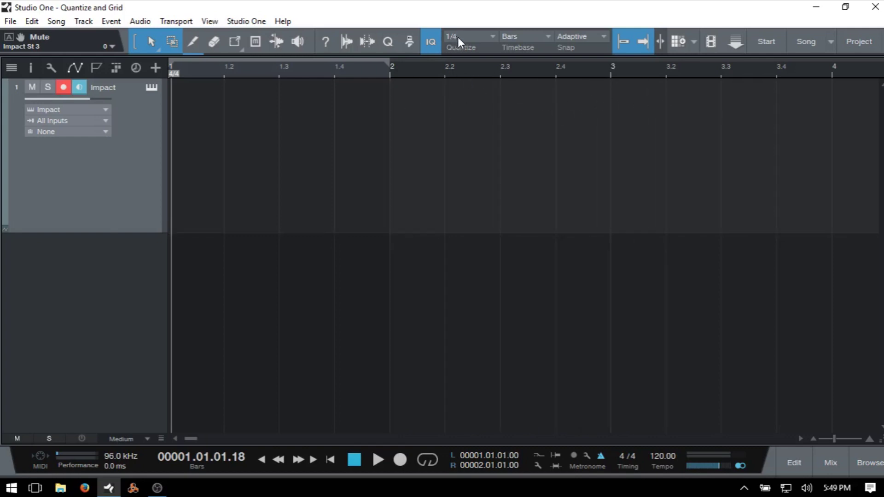
Step: Set the quantize value to 1/8, and switch Snap to Grid off and on to compare cursor movement
{"action": "left_click", "coordinate": [492, 37]}
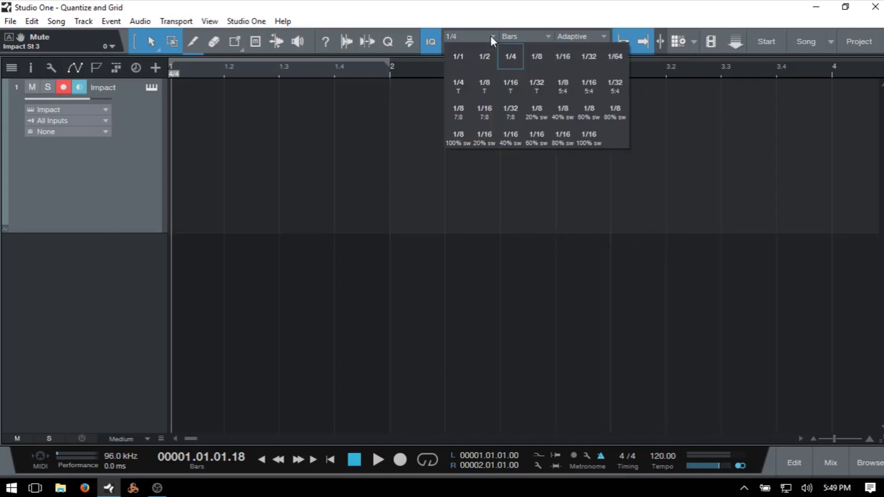
{"action": "left_click", "coordinate": [537, 58]}
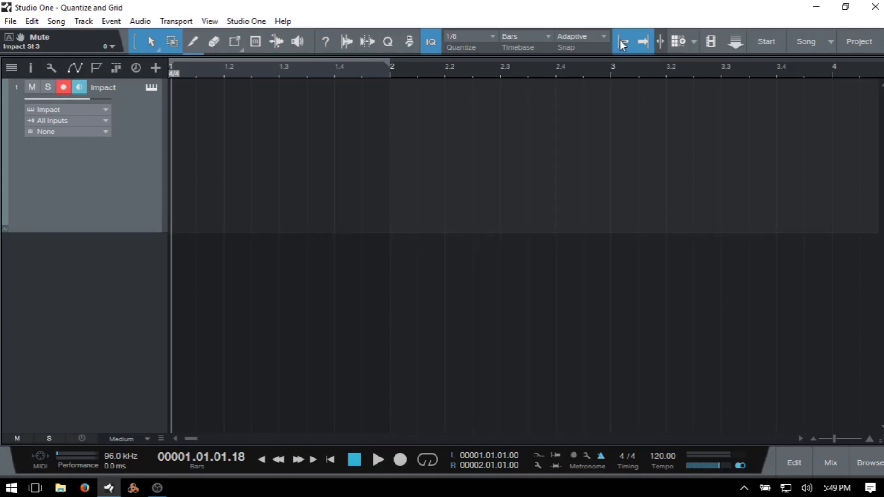
{"action": "key", "text": "n"}
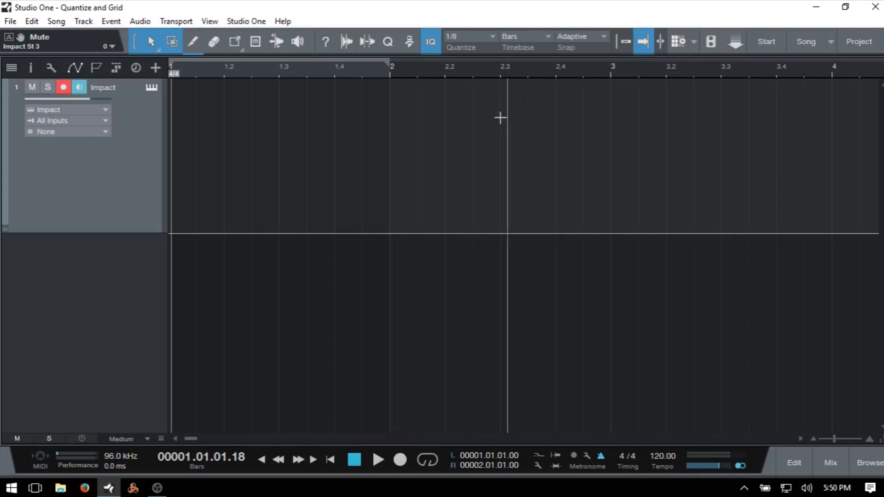
{"action": "key", "text": "n"}
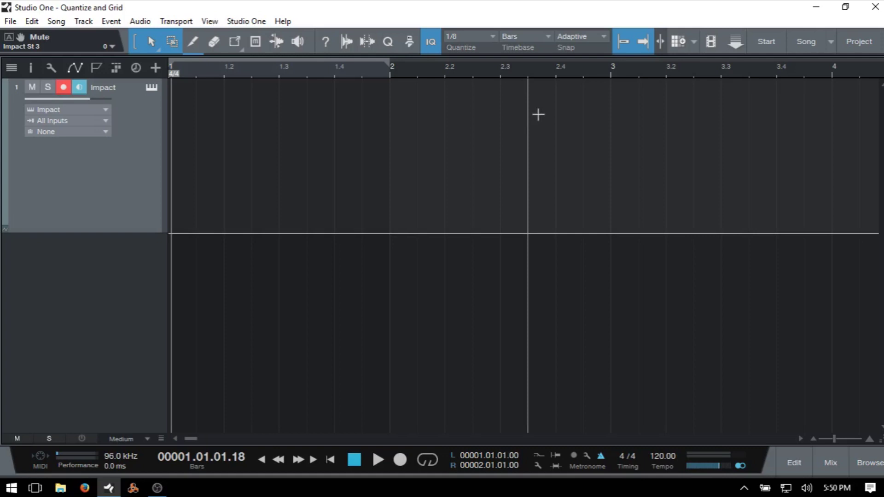
Step: Set the arrangement's quantize value to 1/32 to get a finer grid
{"action": "left_click", "coordinate": [492, 42]}
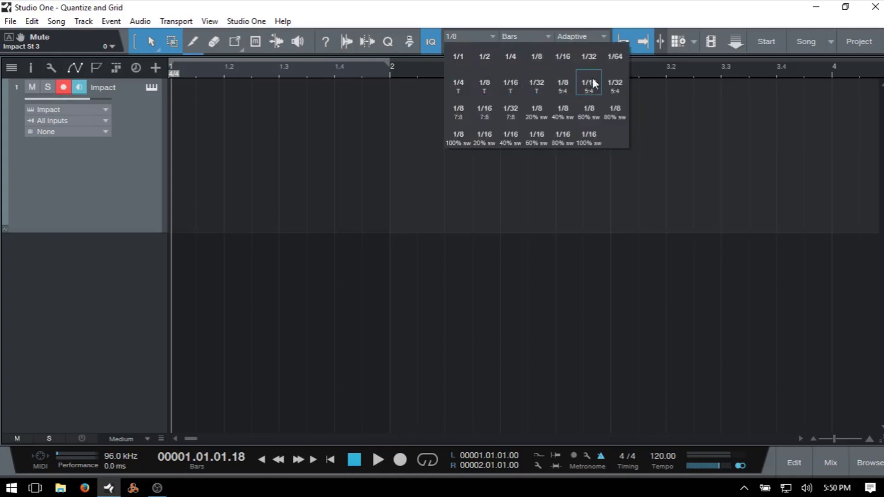
{"action": "left_click", "coordinate": [589, 56]}
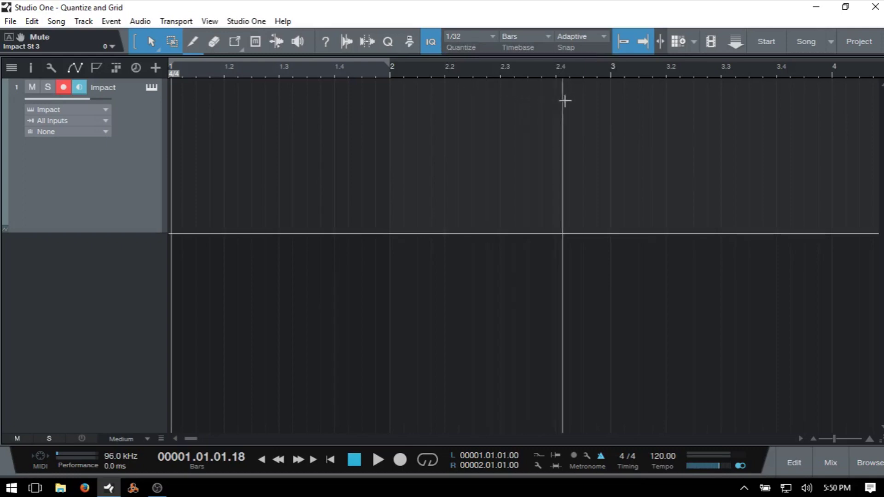
{"action": "left_click_drag", "start_coordinate": [520, 71], "coordinate": [548, 44]}
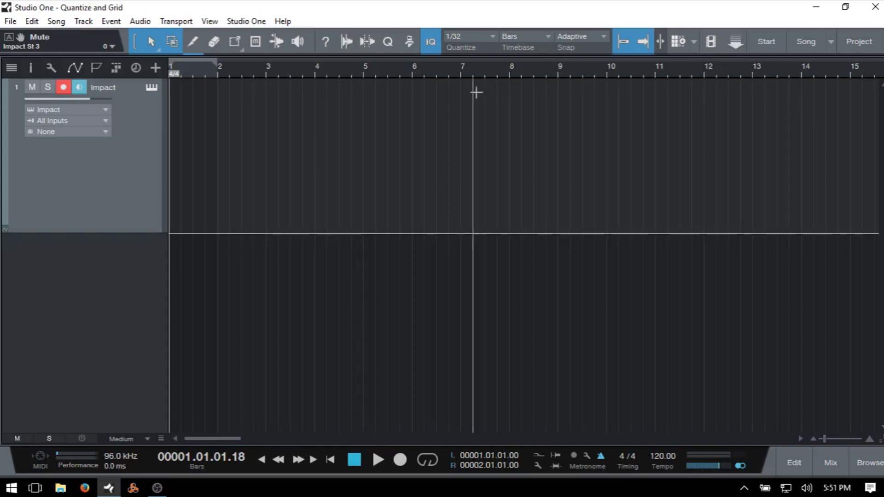
Step: Try the Bar, Quantize and Frames snap modes in the arrangement and return the snap mode to Adaptive
{"action": "left_click", "coordinate": [602, 36]}
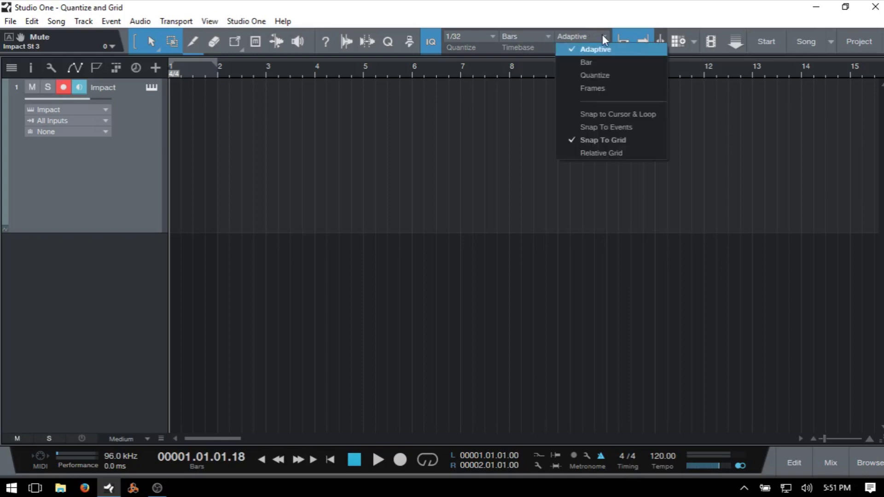
{"action": "left_click", "coordinate": [602, 67]}
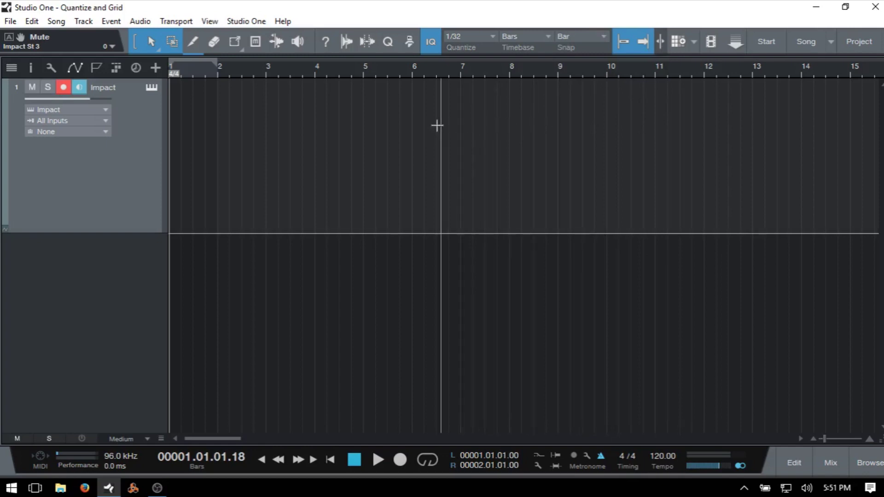
{"action": "left_click", "coordinate": [598, 35]}
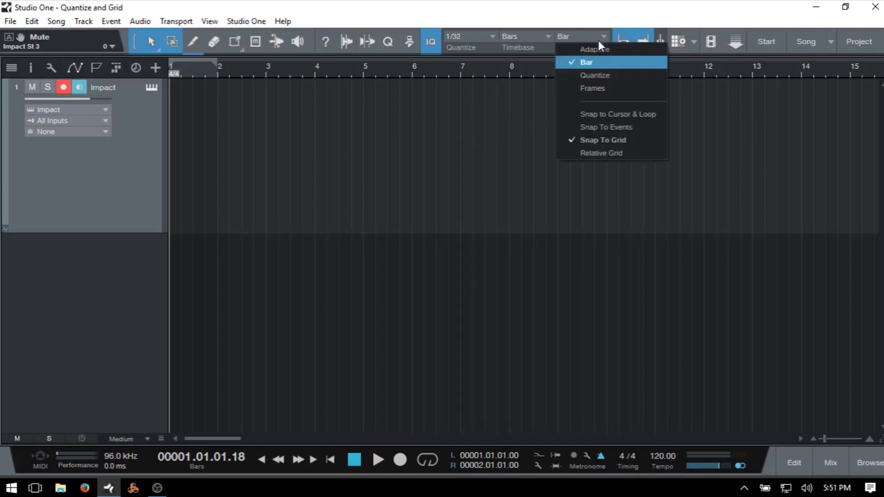
{"action": "left_click", "coordinate": [614, 76]}
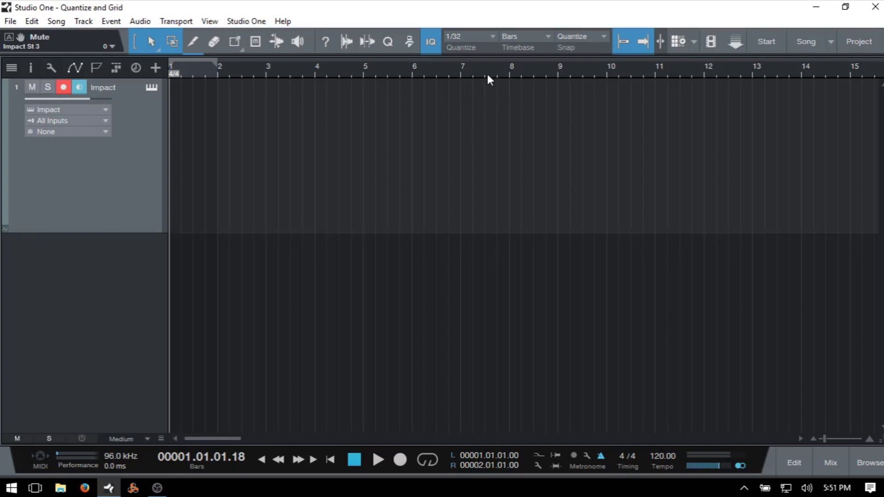
{"action": "left_click_drag", "start_coordinate": [490, 74], "coordinate": [511, 131]}
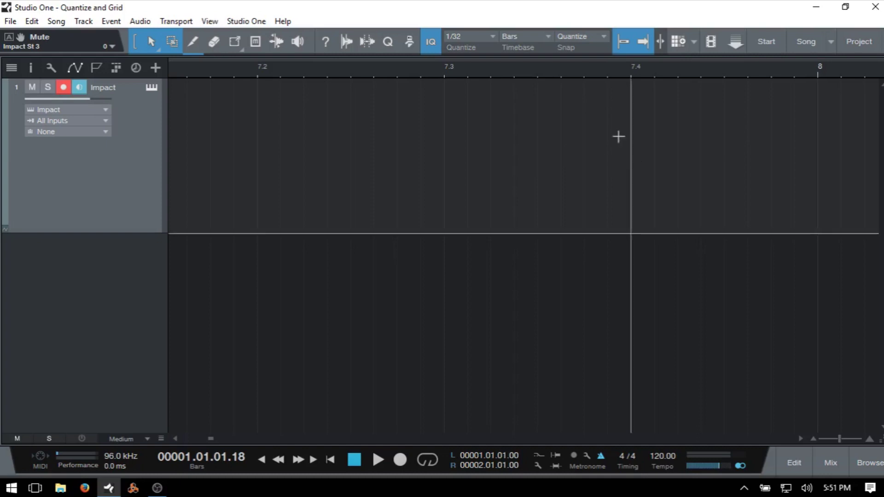
{"action": "left_click", "coordinate": [582, 37]}
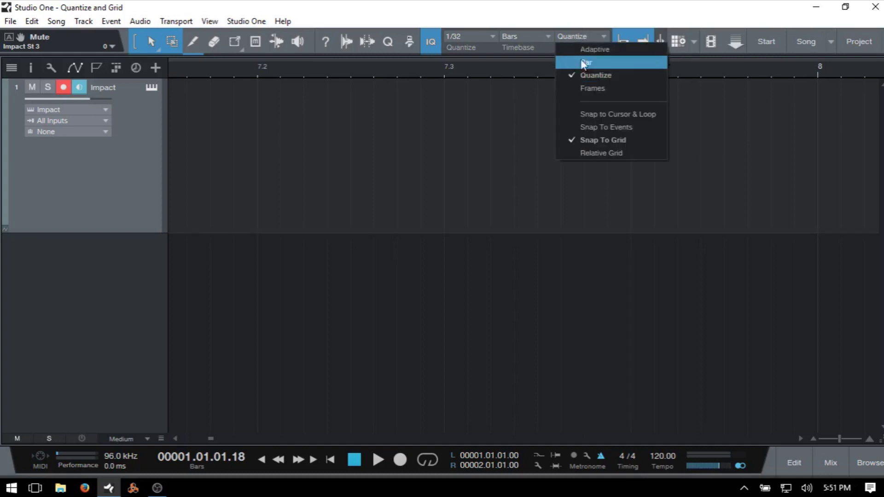
{"action": "left_click", "coordinate": [611, 88]}
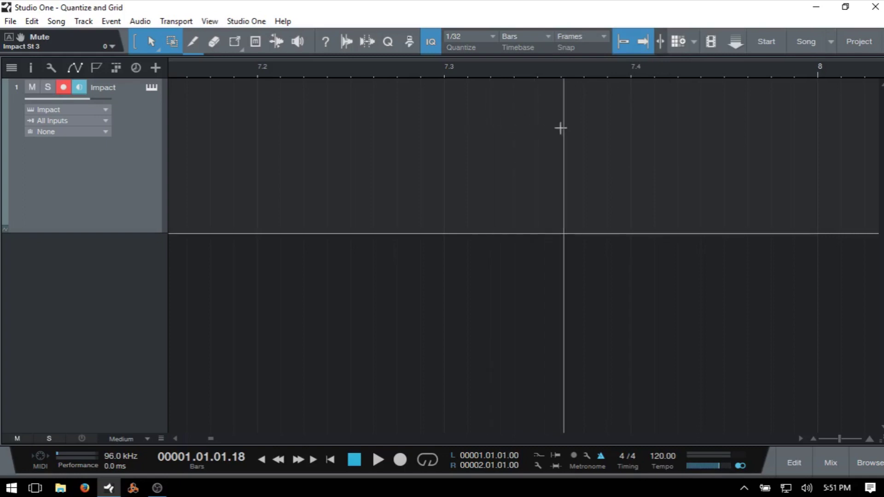
{"action": "left_click", "coordinate": [588, 36]}
{"action": "left_click", "coordinate": [587, 51]}
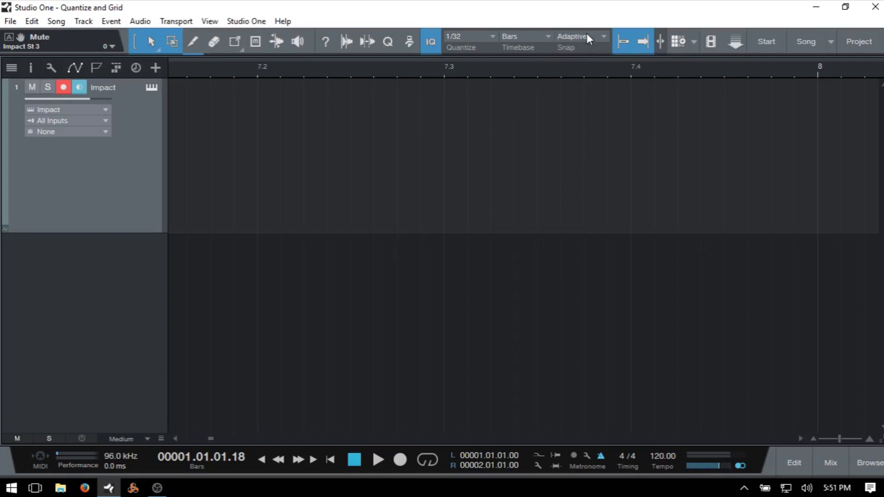
Step: Switch Snap to Cursor & Loop on and off again, and choose Relative Grid as a snap option
{"action": "left_click", "coordinate": [587, 34]}
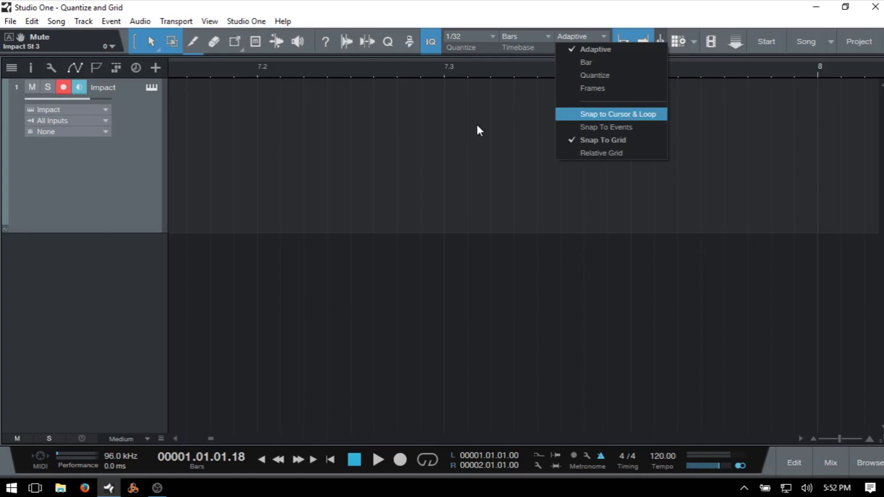
{"action": "left_click", "coordinate": [598, 115]}
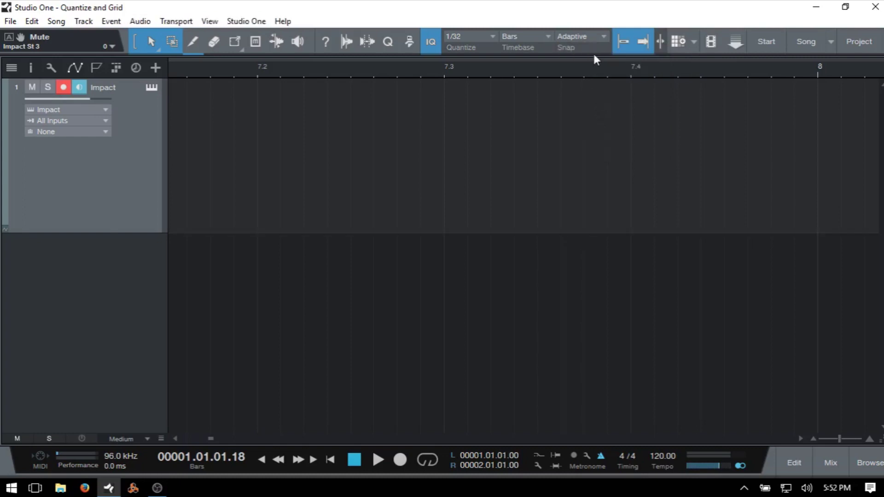
{"action": "left_click", "coordinate": [604, 37]}
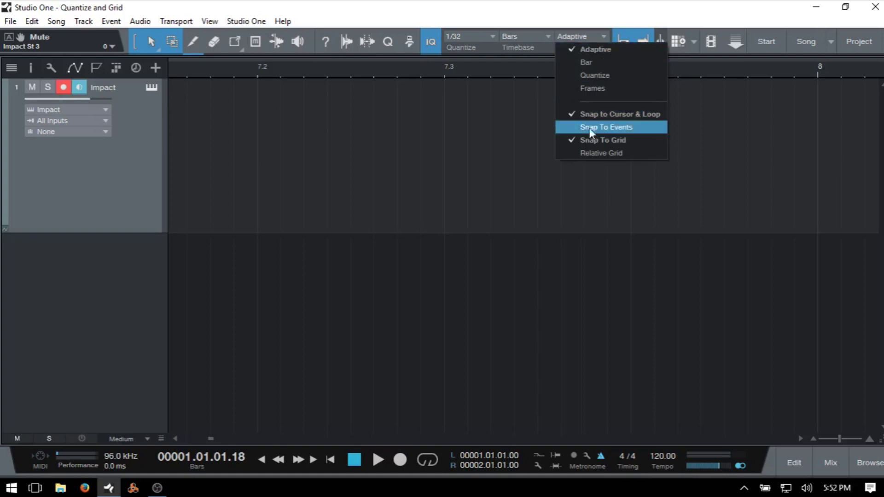
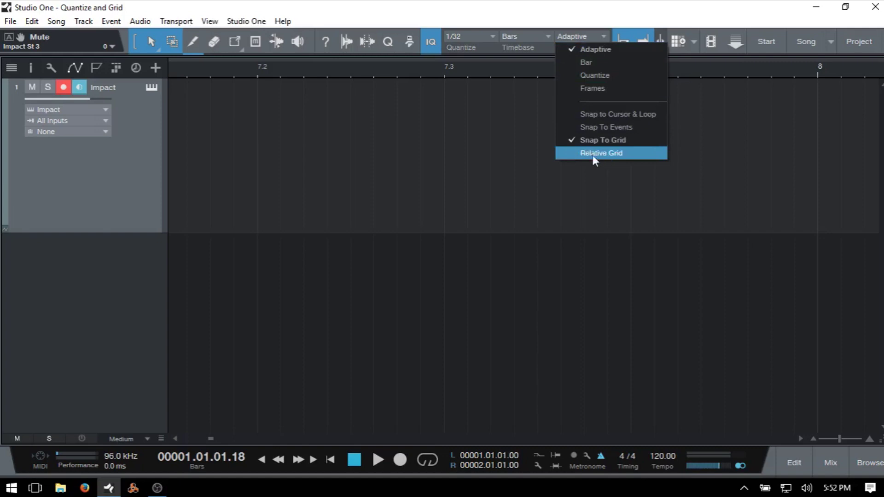
{"action": "left_click", "coordinate": [593, 156]}
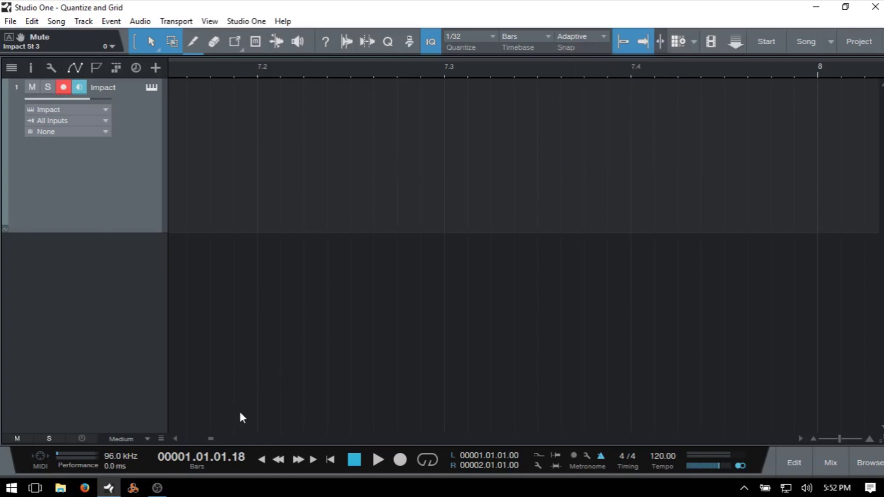
Step: Create a one-bar instrument part at bar 1 of the Impact track and move it to slightly past bar 2
{"action": "key", "text": "w"}
{"action": "key", "text": "w"}
{"action": "key", "text": "w"}
{"action": "key", "text": "w"}
{"action": "key", "text": "w"}
{"action": "key", "text": "w"}
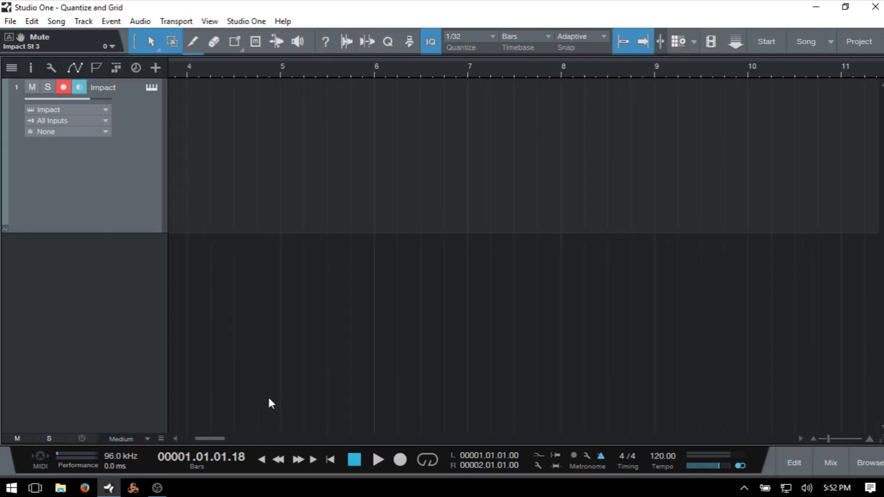
{"action": "key", "text": "e"}
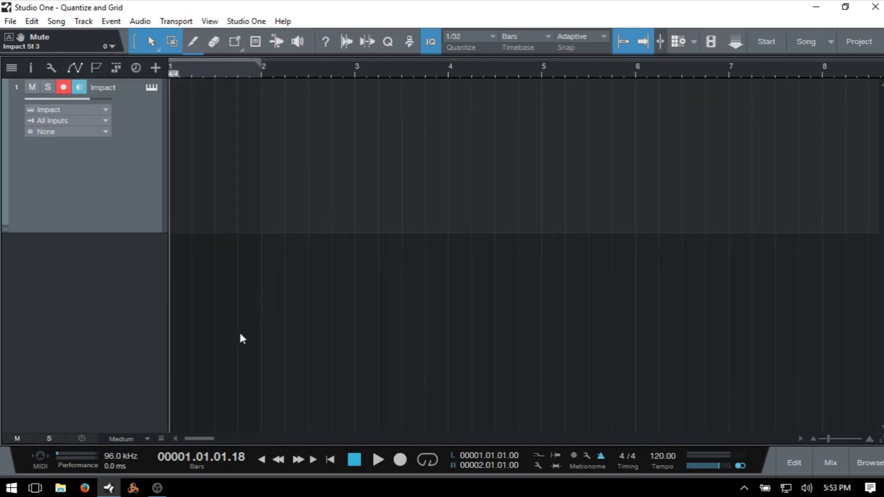
{"action": "double_click", "coordinate": [206, 225]}
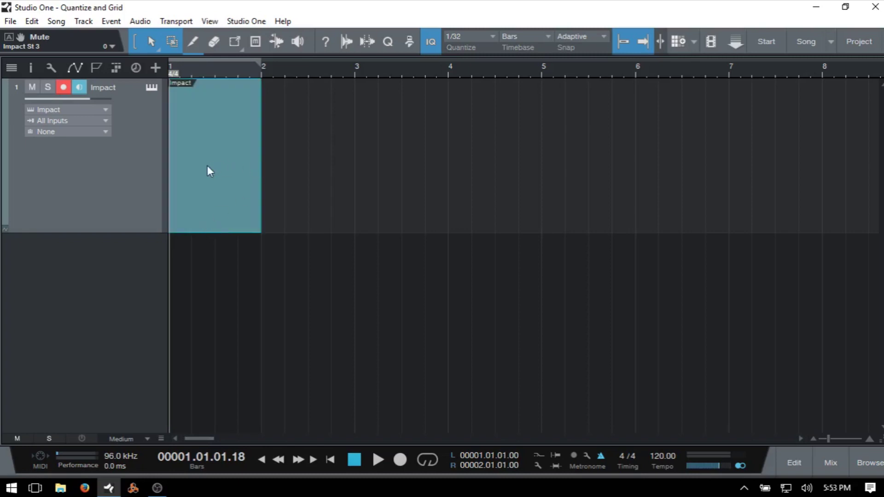
{"action": "left_click_drag", "start_coordinate": [209, 180], "coordinate": [315, 175]}
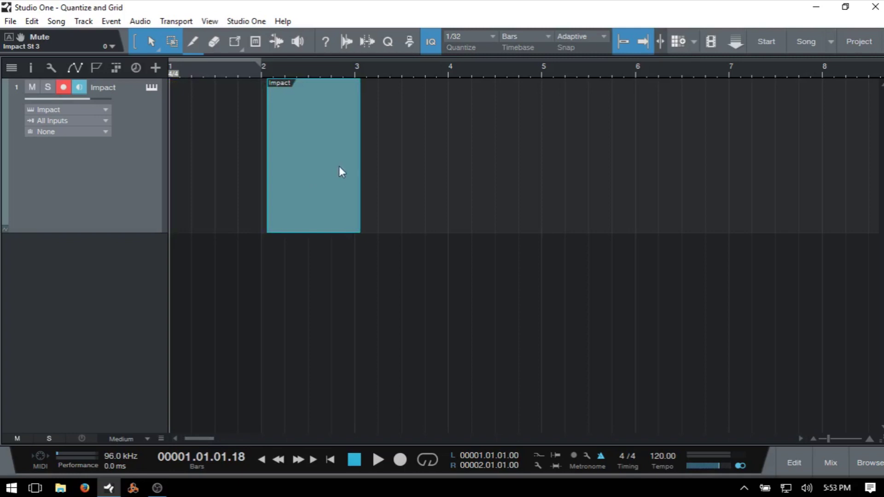
Step: Set the quantize value to 1/4 and move the Impact part to the start of bar 3
{"action": "left_click", "coordinate": [479, 38]}
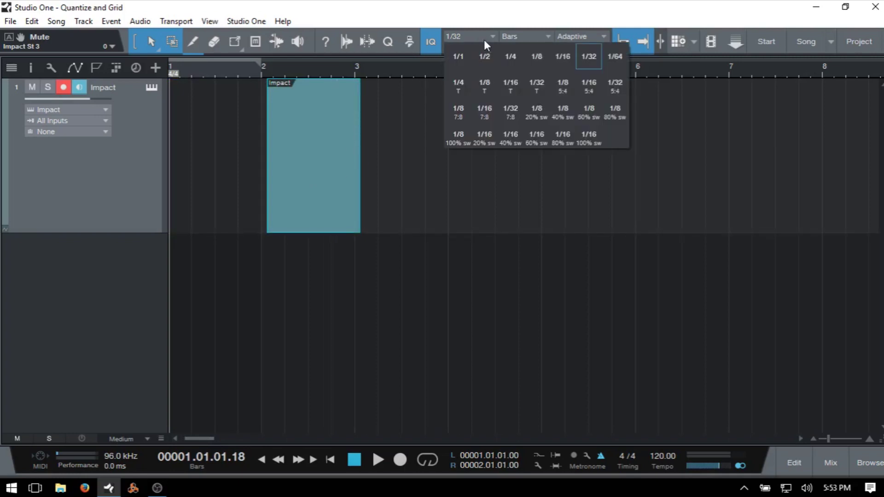
{"action": "left_click", "coordinate": [513, 56]}
{"action": "left_click_drag", "start_coordinate": [325, 205], "coordinate": [411, 195]}
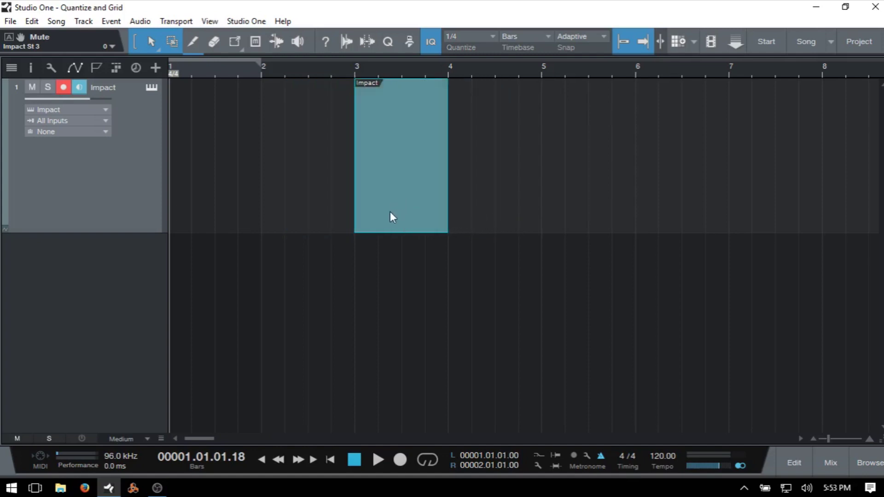
Step: Disable snapping, shift the Impact part slightly off the grid past bar 3, and re-enable snapping
{"action": "key", "text": "n"}
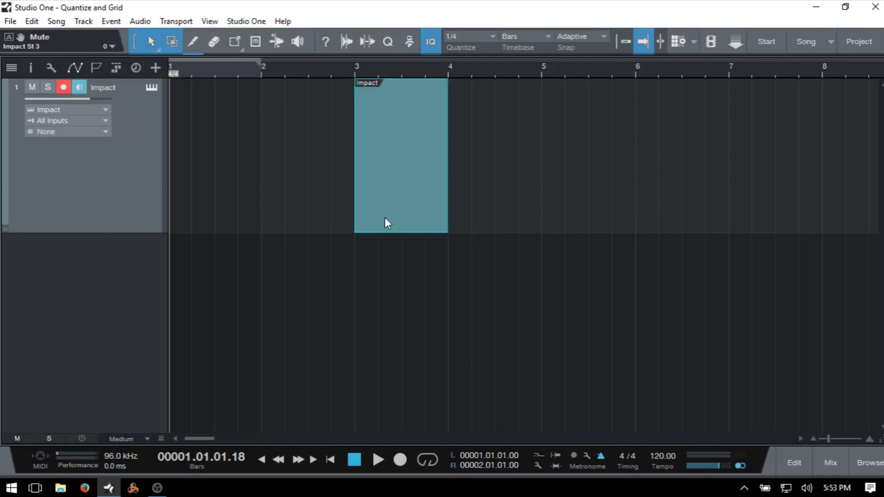
{"action": "left_click_drag", "start_coordinate": [388, 215], "coordinate": [394, 214]}
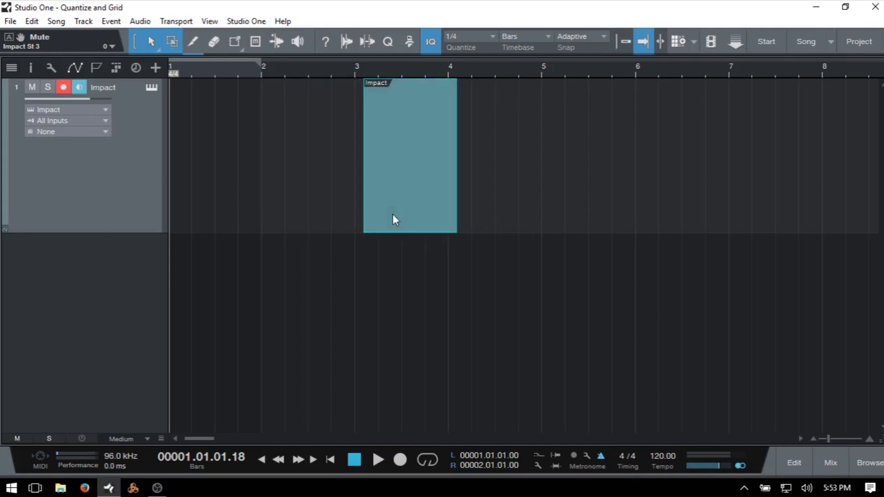
{"action": "key", "text": "n"}
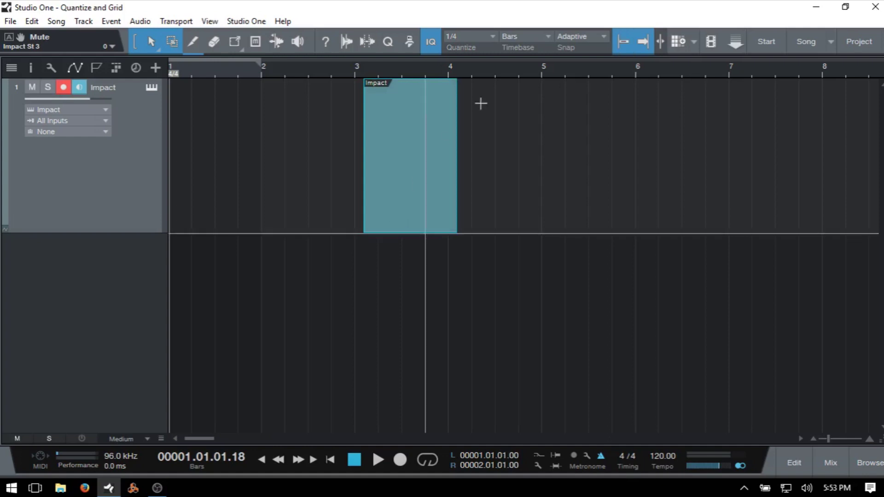
Step: Enable Relative Grid and move the off-grid Impact part to about halfway between bars 5 and 6
{"action": "left_click", "coordinate": [604, 35]}
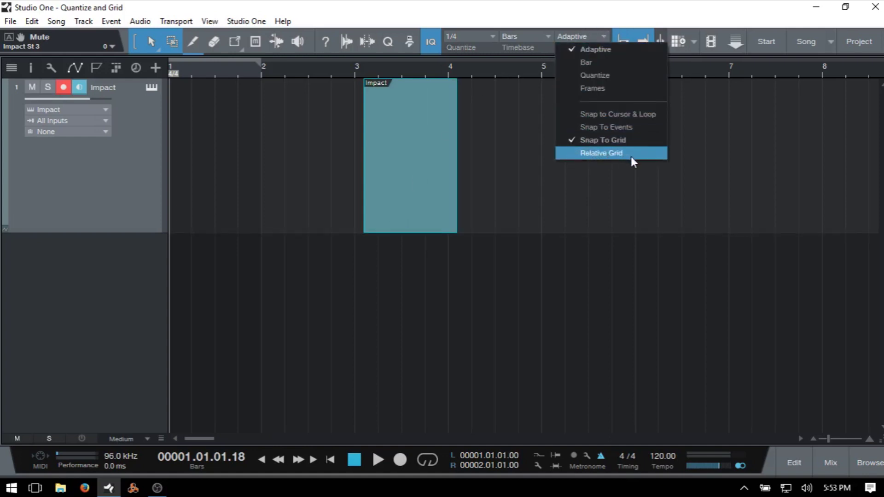
{"action": "left_click", "coordinate": [617, 154]}
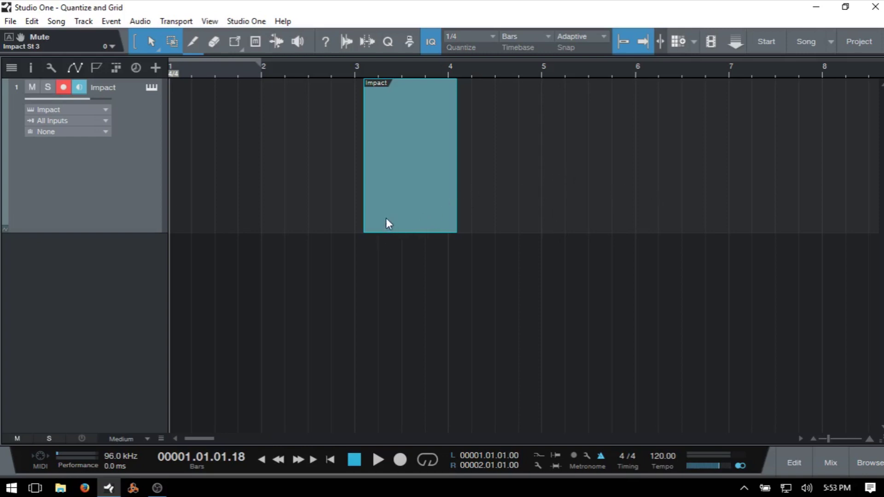
{"action": "left_click_drag", "start_coordinate": [394, 218], "coordinate": [613, 228]}
Step: Disable Relative Grid and move the Impact part back onto the grid at bar 2
{"action": "left_click", "coordinate": [602, 36]}
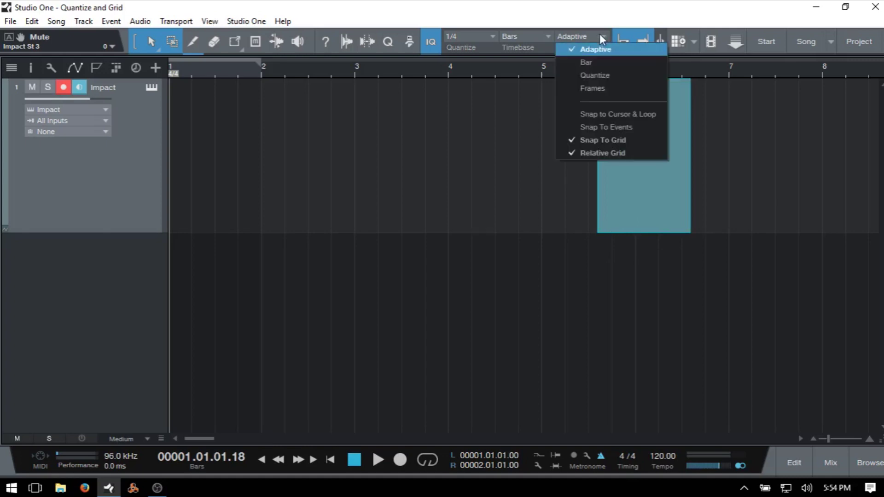
{"action": "left_click", "coordinate": [588, 153]}
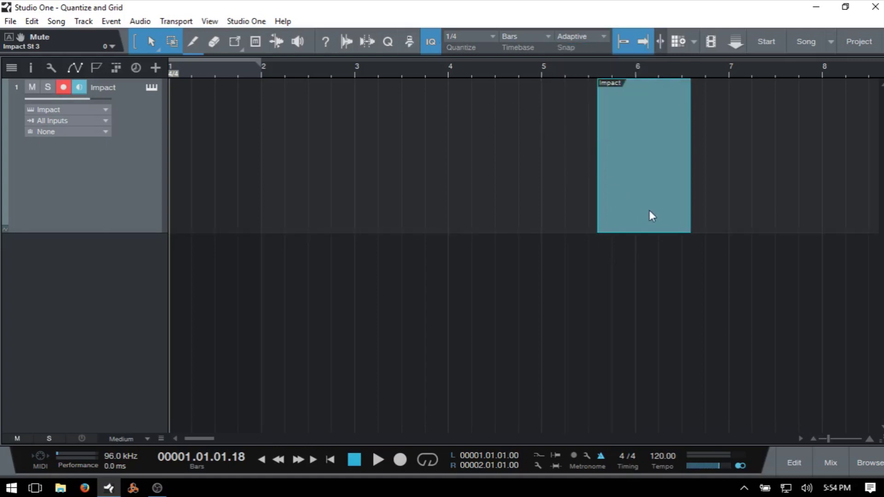
{"action": "left_click_drag", "start_coordinate": [653, 216], "coordinate": [316, 199]}
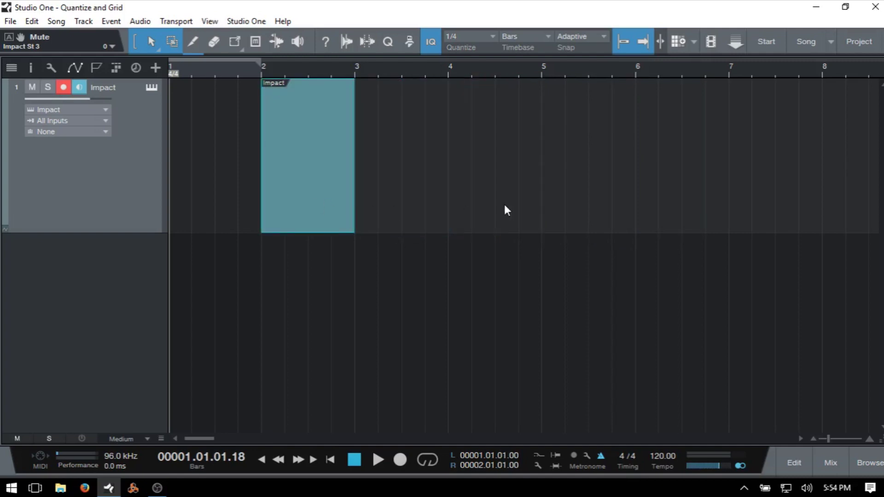
Step: Show the Quantize panel, float and redock it, and preview its Groove mode before returning it to Grid
{"action": "left_click", "coordinate": [387, 39]}
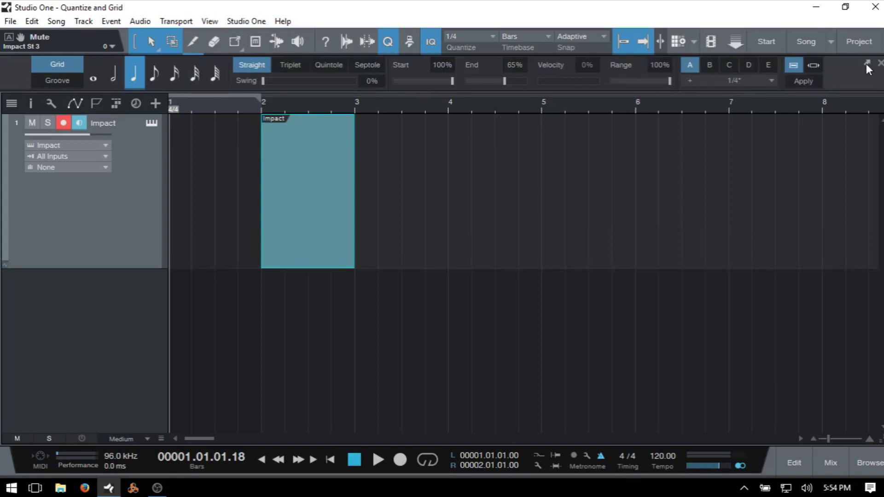
{"action": "left_click", "coordinate": [867, 64]}
{"action": "left_click_drag", "start_coordinate": [594, 210], "coordinate": [488, 217]}
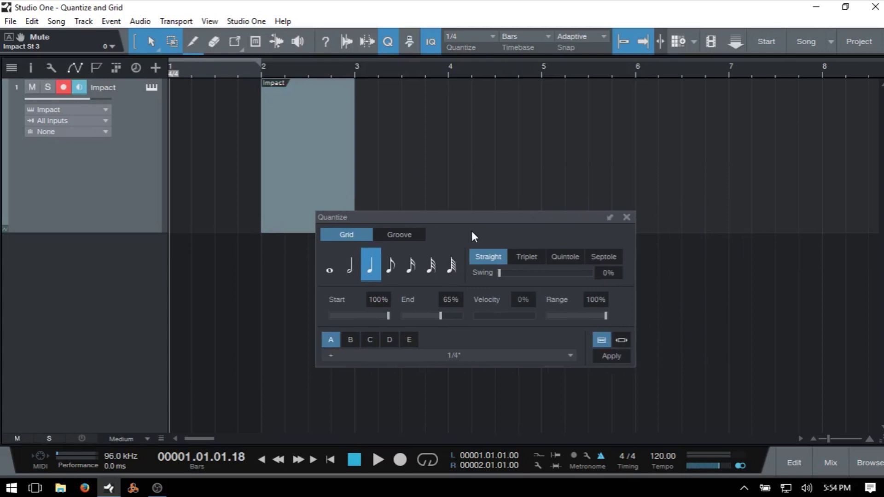
{"action": "left_click", "coordinate": [610, 217]}
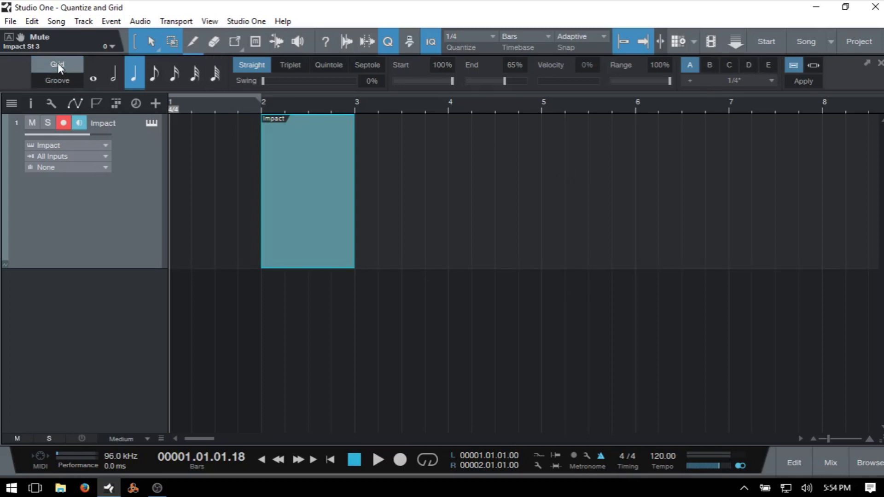
{"action": "left_click", "coordinate": [53, 81]}
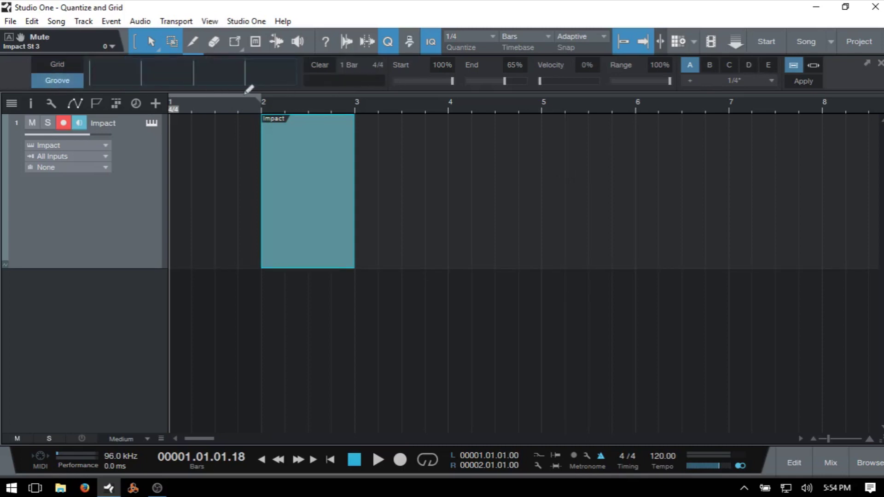
{"action": "left_click", "coordinate": [52, 63]}
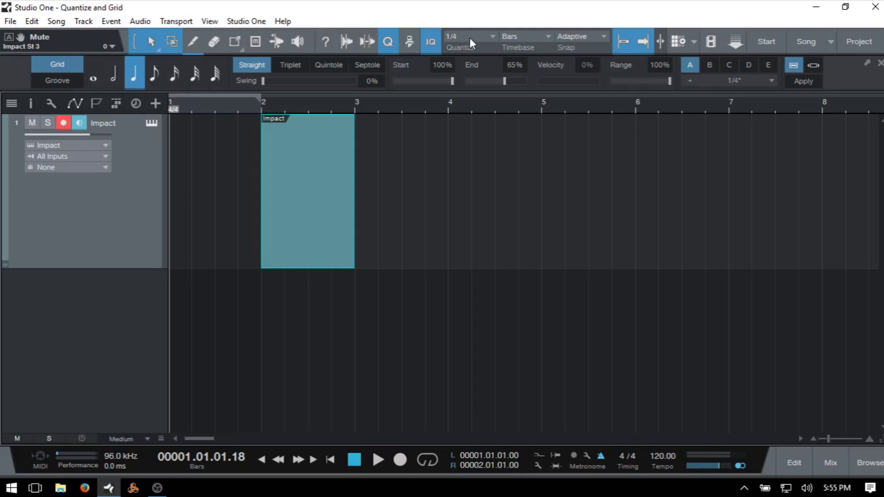
Step: Try the quantize values 1/8, 1/16, 1/32 and 1/64, and return the value to 1/4
{"action": "left_click", "coordinate": [154, 72]}
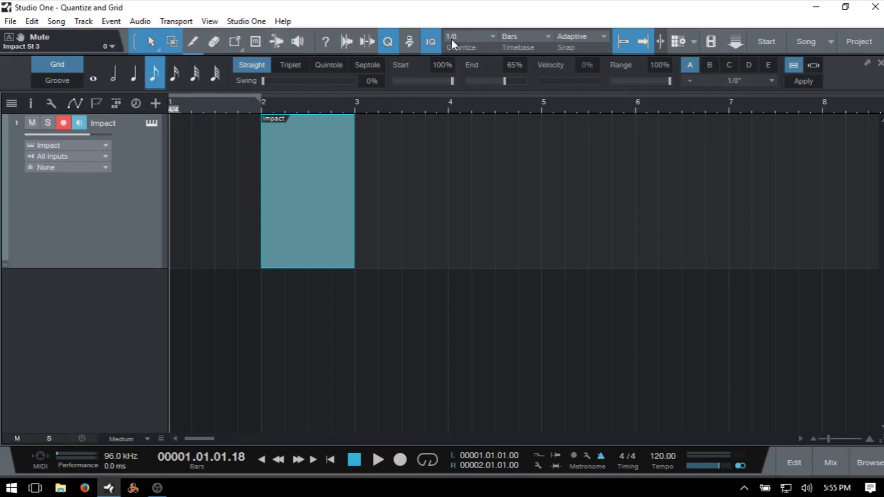
{"action": "left_click", "coordinate": [491, 36]}
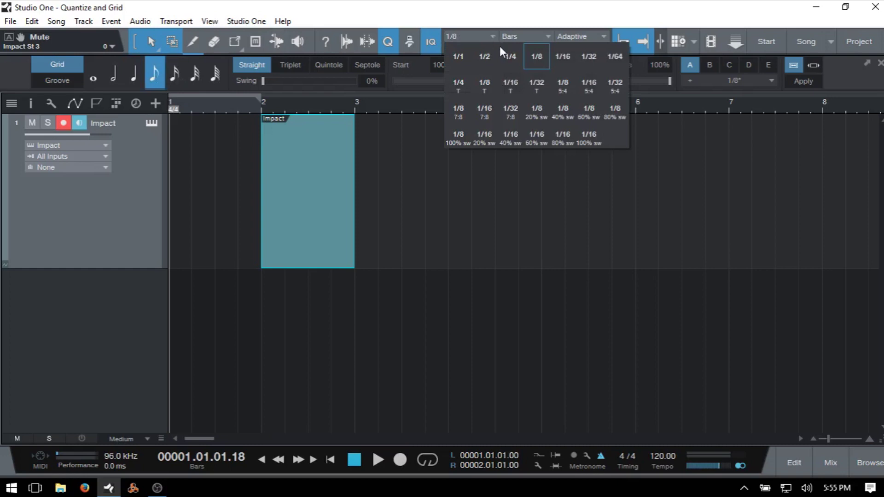
{"action": "left_click", "coordinate": [563, 58]}
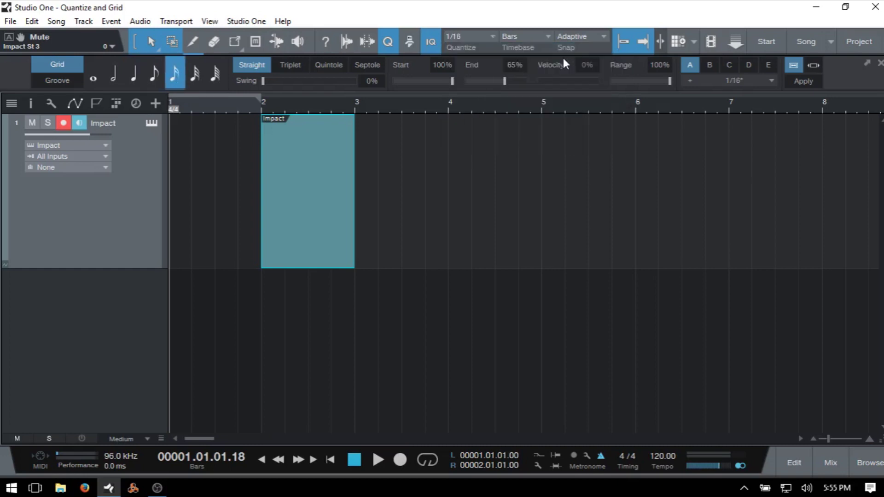
{"action": "left_click", "coordinate": [197, 75]}
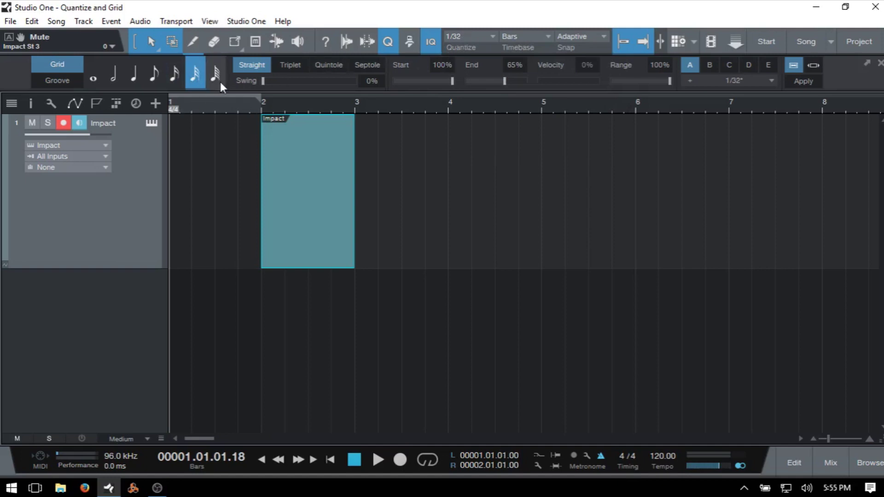
{"action": "left_click", "coordinate": [215, 77]}
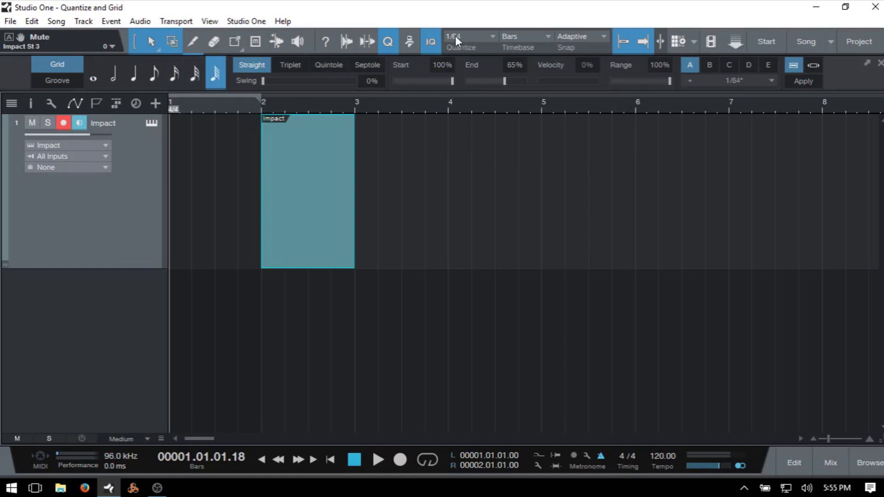
{"action": "left_click", "coordinate": [133, 71]}
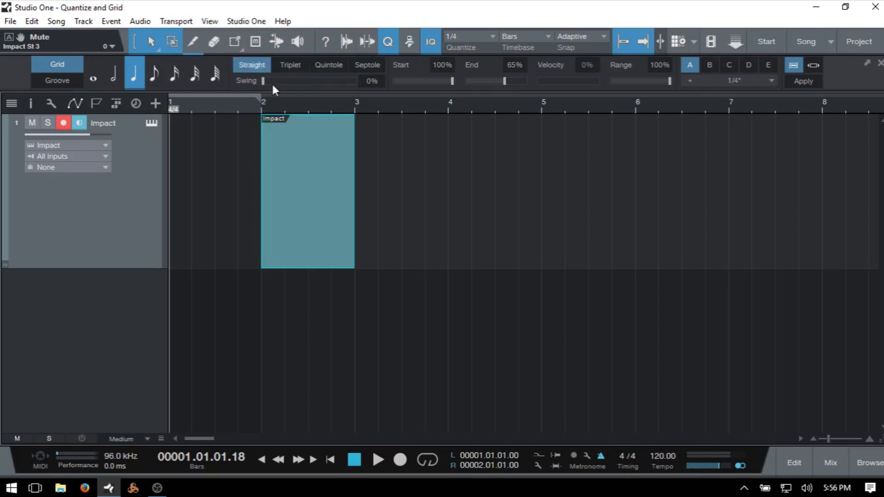
Step: Hide the Quantize panel, move the Impact part to bar 1, and open the part in the note editor
{"action": "left_click", "coordinate": [389, 41]}
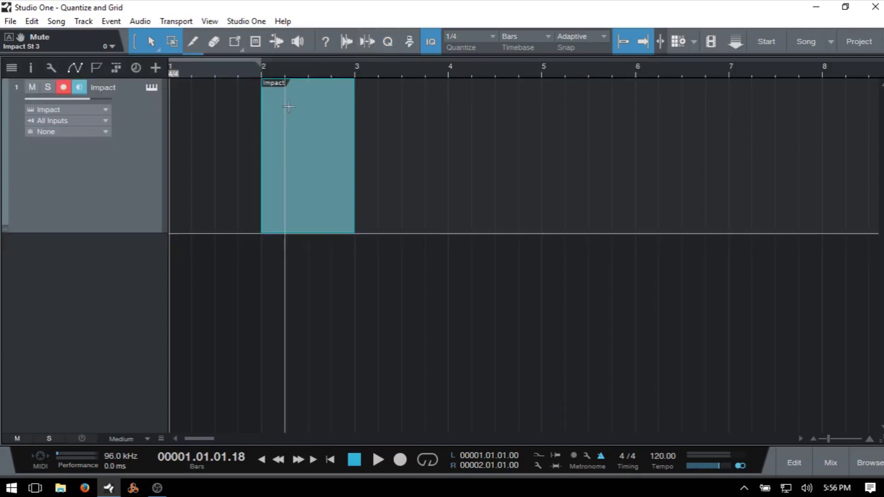
{"action": "left_click_drag", "start_coordinate": [320, 204], "coordinate": [230, 200]}
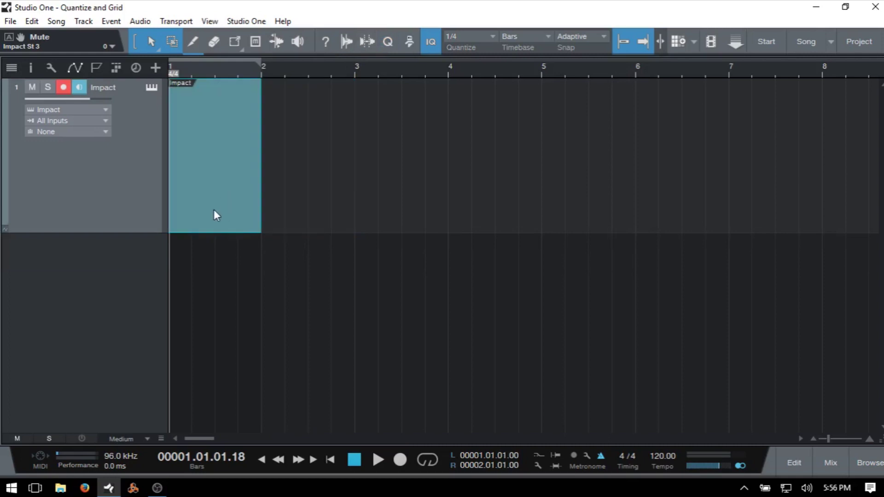
{"action": "double_click", "coordinate": [214, 211]}
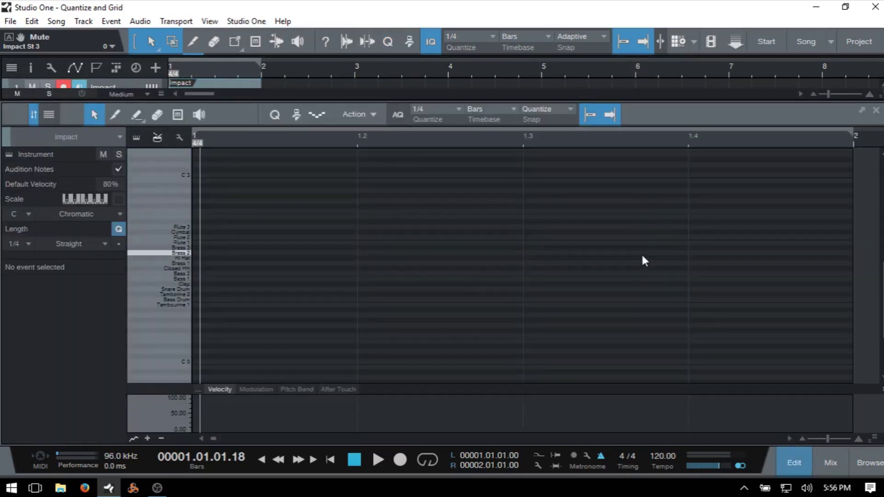
Step: Set the editor's quantize value to 1/8 and fill bar 1 with eight consecutive Closed HH notes
{"action": "left_click", "coordinate": [274, 115]}
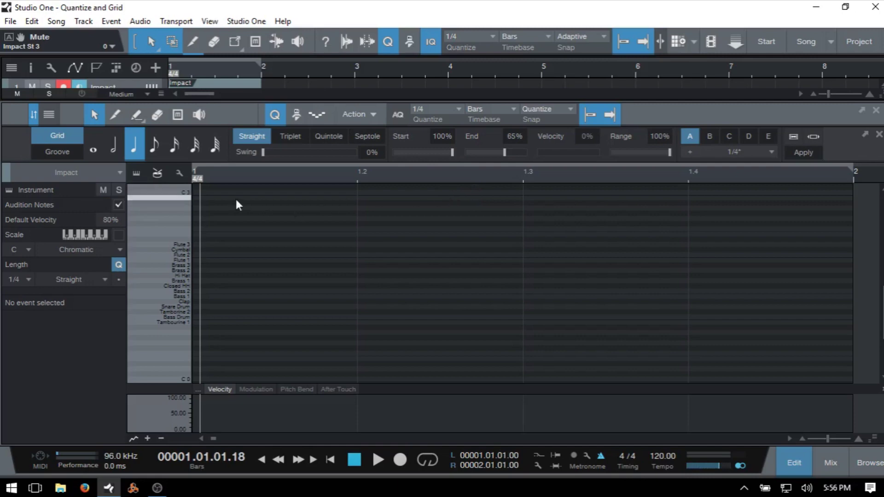
{"action": "left_click", "coordinate": [155, 147]}
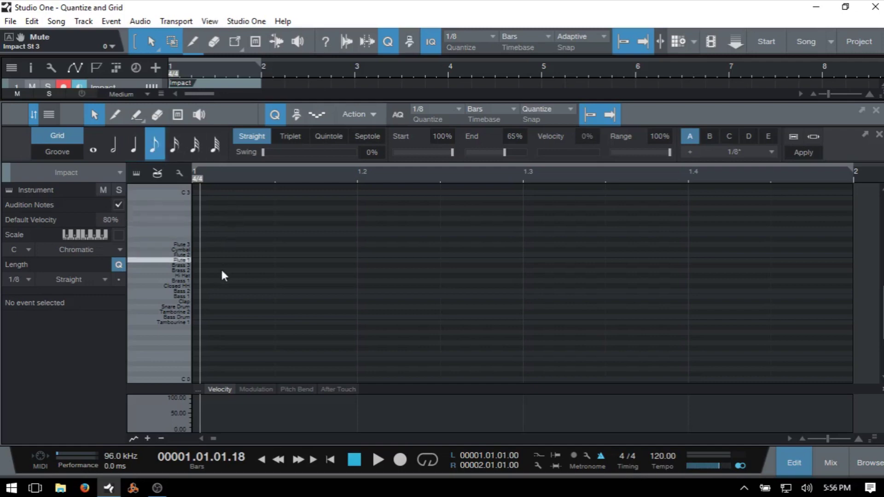
{"action": "left_click", "coordinate": [204, 287]}
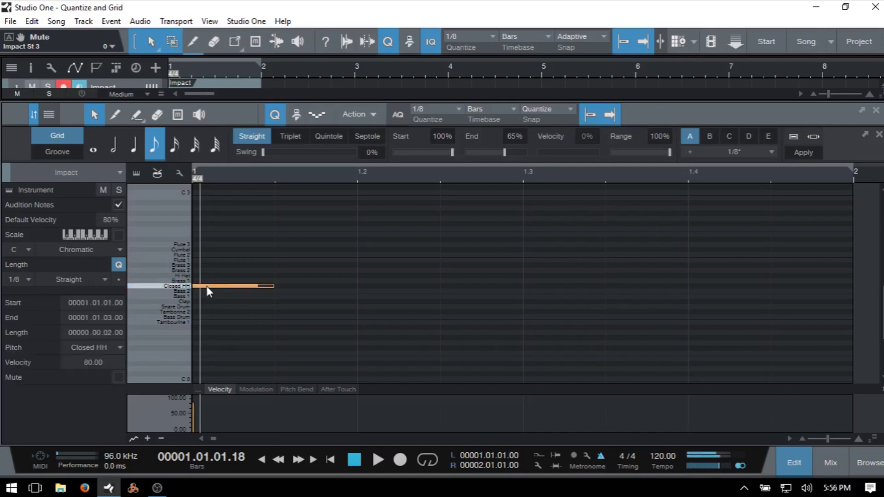
{"action": "key", "text": "d"}
{"action": "key", "text": "d"}
{"action": "key", "text": "d"}
{"action": "key", "text": "d"}
{"action": "key", "text": "d"}
{"action": "key", "text": "d"}
{"action": "key", "text": "d"}
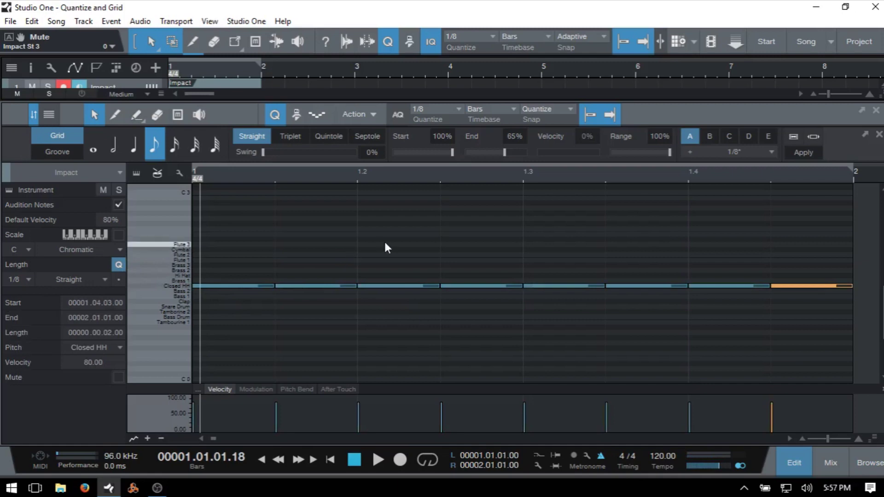
Step: Select all the Closed HH notes and play bar 1 with looping enabled
{"action": "key", "text": "ctrl+a"}
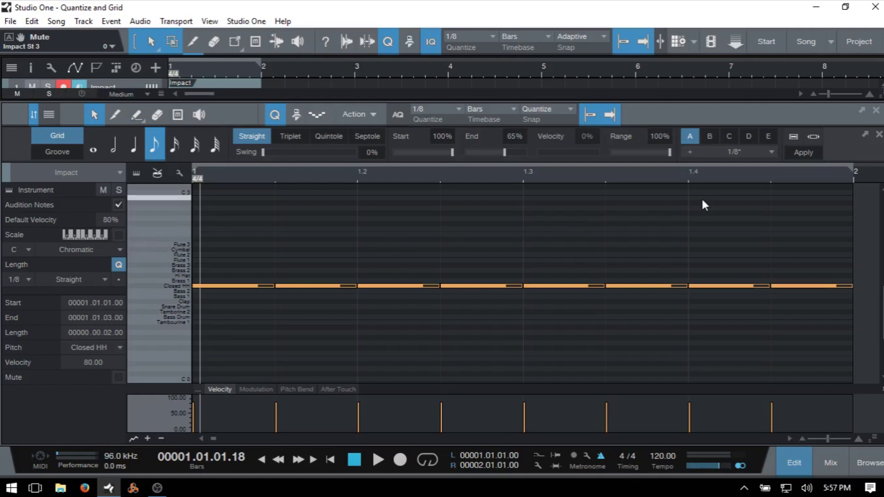
{"action": "key", "text": "space"}
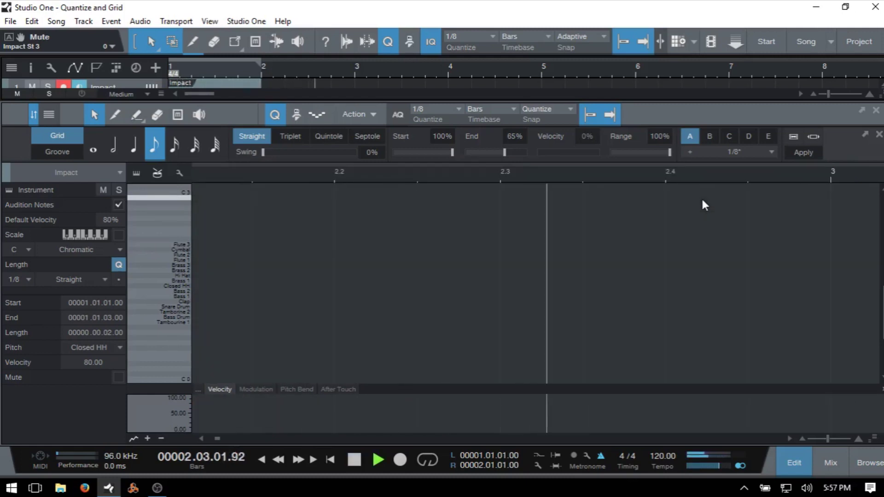
{"action": "key", "text": "KP_Divide"}
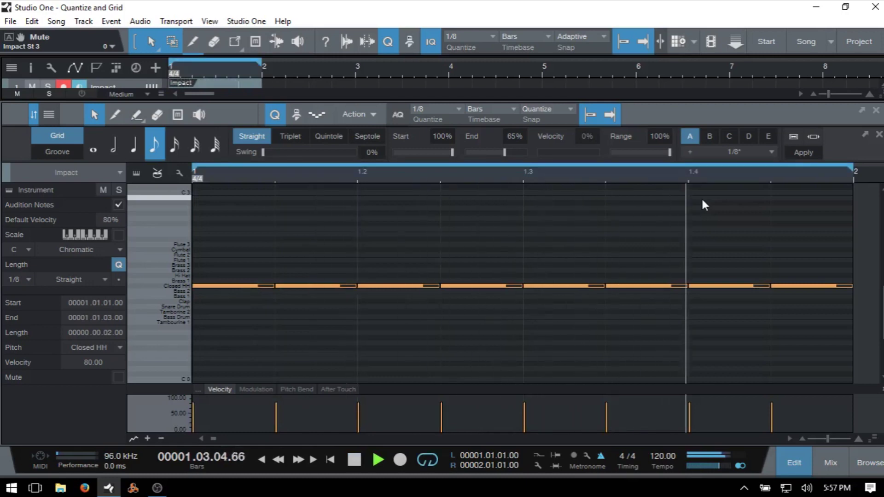
Step: Stop playback, apply 64% swing to the selected Closed HH notes, and play the swung loop
{"action": "key", "text": "space"}
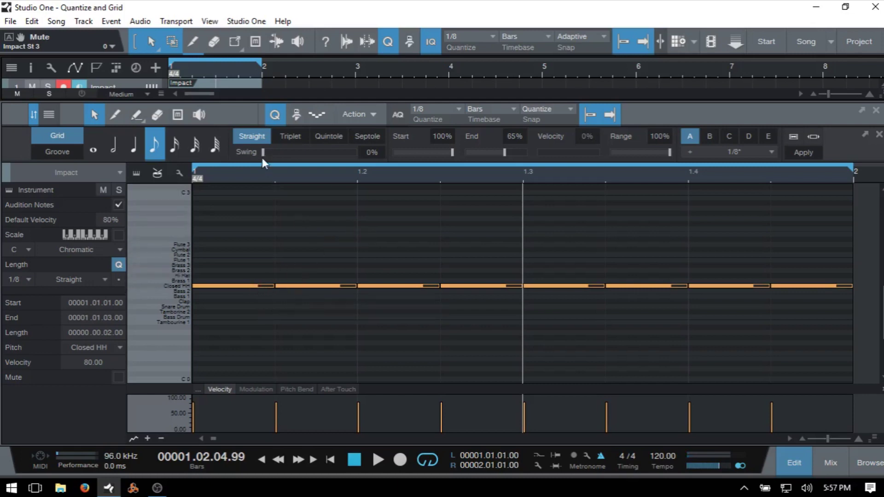
{"action": "left_click_drag", "start_coordinate": [263, 152], "coordinate": [322, 152]}
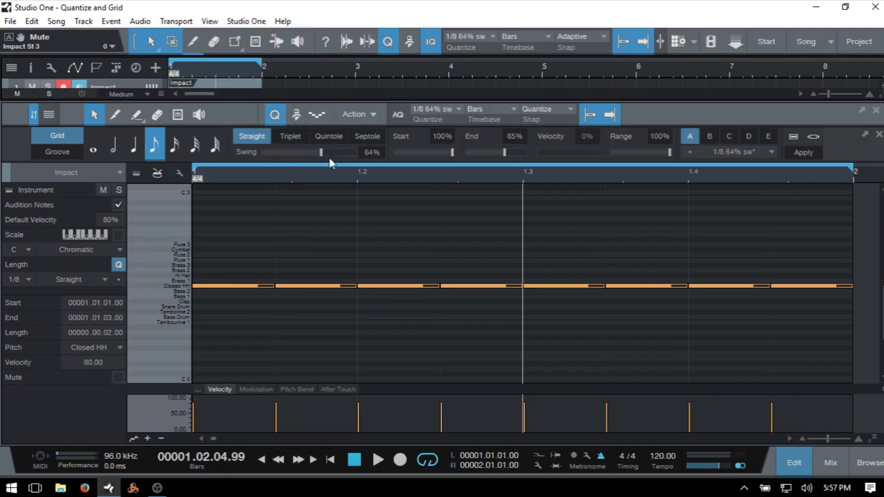
{"action": "left_click", "coordinate": [805, 152]}
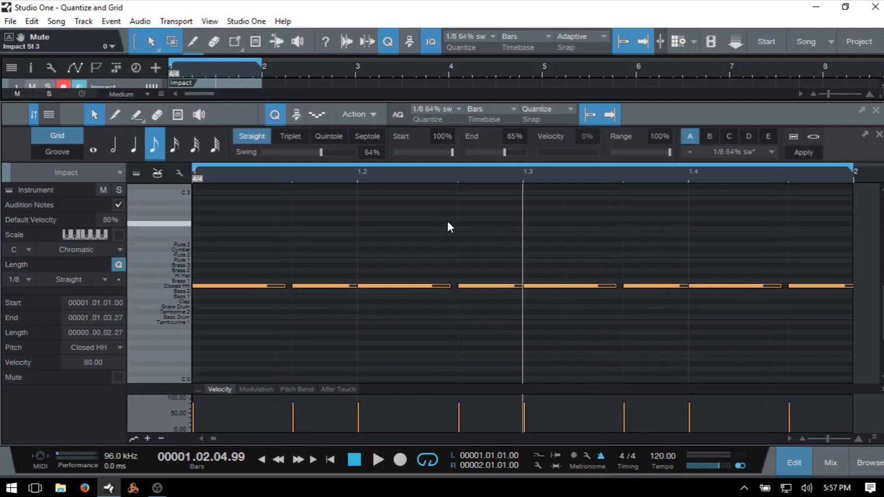
{"action": "key", "text": "space"}
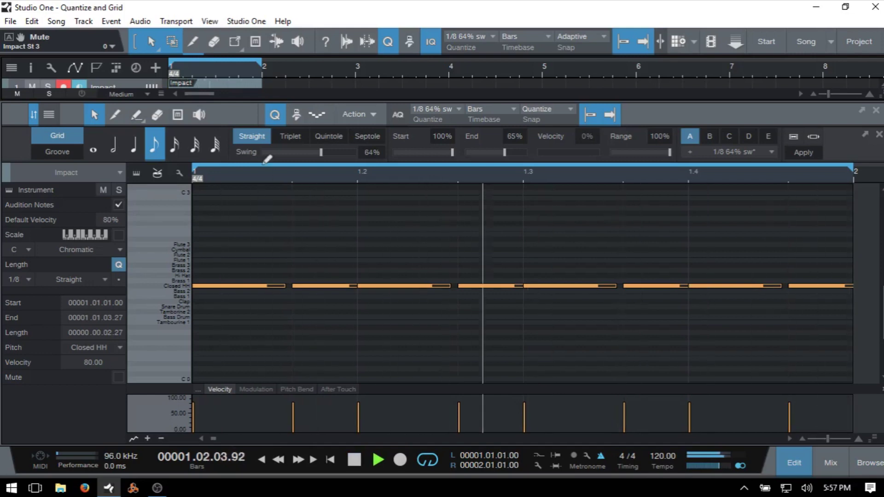
Step: Apply 84% swing and then 9% swing to the Closed HH notes while the loop plays
{"action": "left_click_drag", "start_coordinate": [320, 154], "coordinate": [340, 150]}
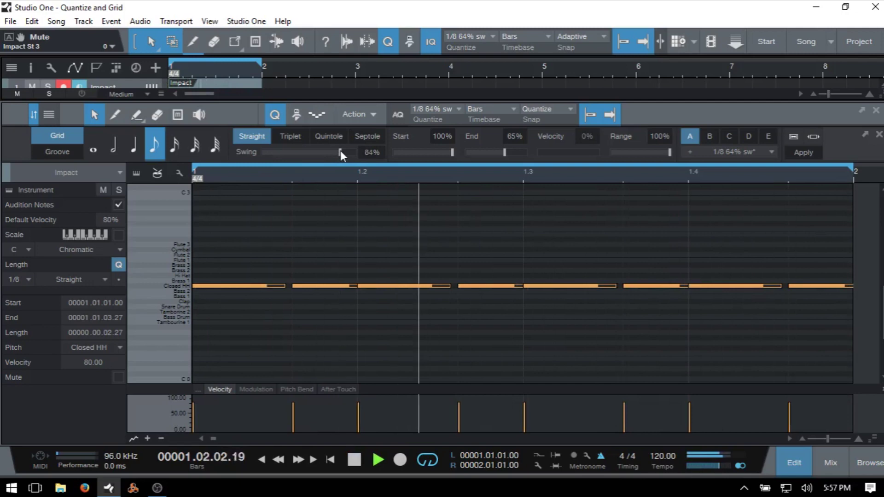
{"action": "left_click", "coordinate": [802, 152]}
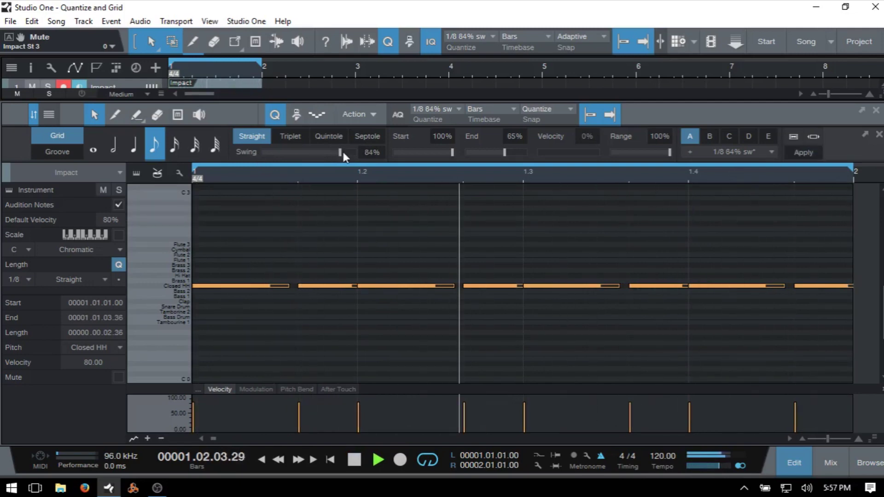
{"action": "left_click_drag", "start_coordinate": [341, 153], "coordinate": [272, 153]}
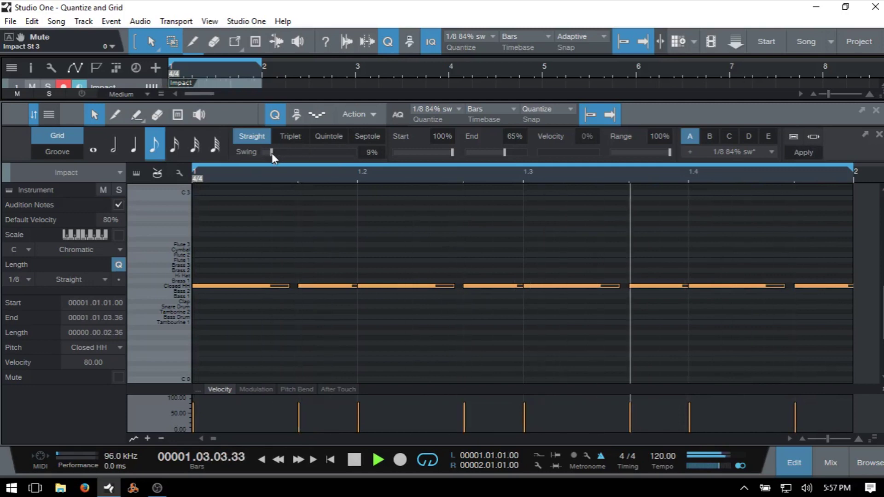
{"action": "left_click", "coordinate": [804, 152]}
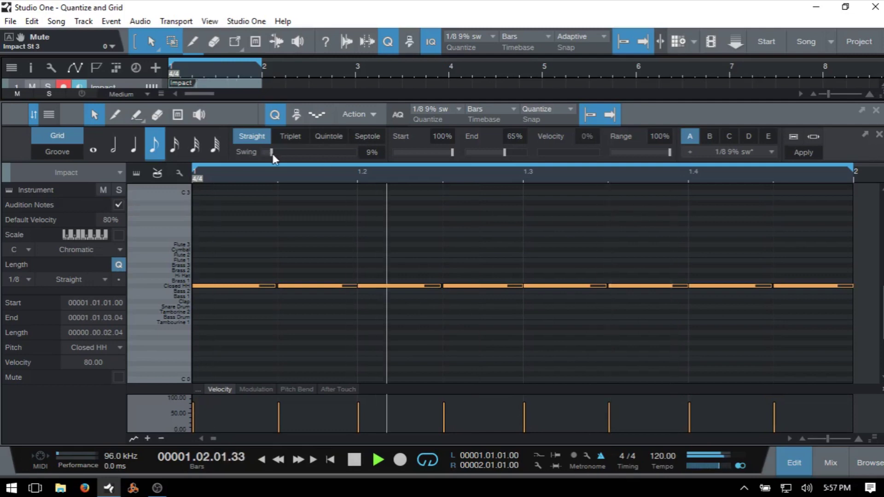
Step: Return the swing to 0%, apply it to the Closed HH notes, and stop playback
{"action": "left_click_drag", "start_coordinate": [271, 153], "coordinate": [255, 154]}
{"action": "left_click", "coordinate": [796, 155]}
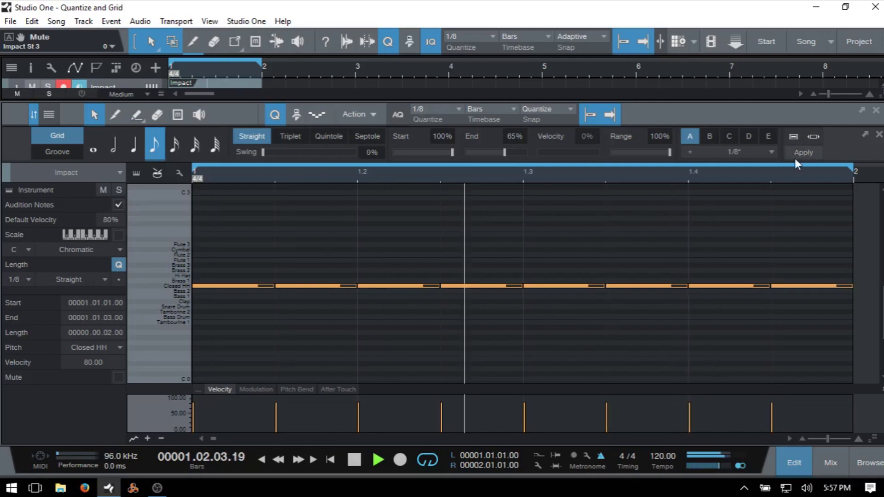
{"action": "key", "text": "space"}
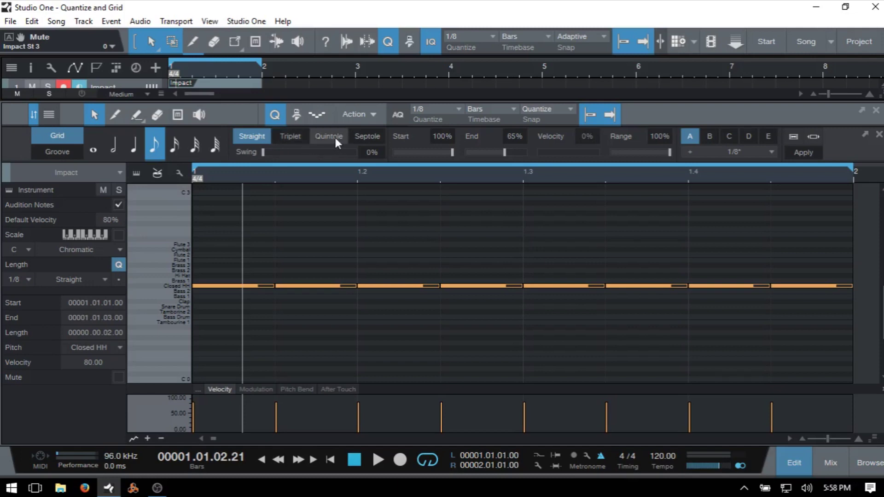
Step: Try the Septole, Quintole and Triplet divisions for the 1/8 quantize grid, and return it to Straight
{"action": "left_click", "coordinate": [366, 137]}
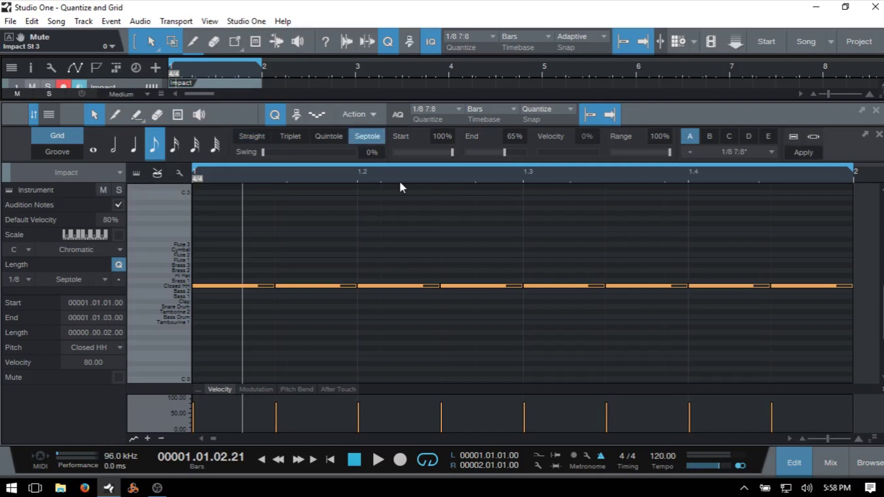
{"action": "left_click", "coordinate": [330, 135]}
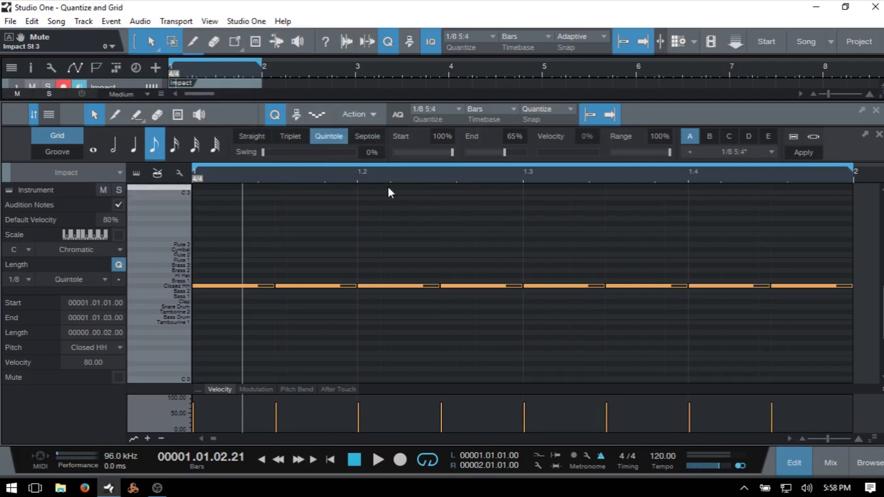
{"action": "left_click", "coordinate": [294, 136]}
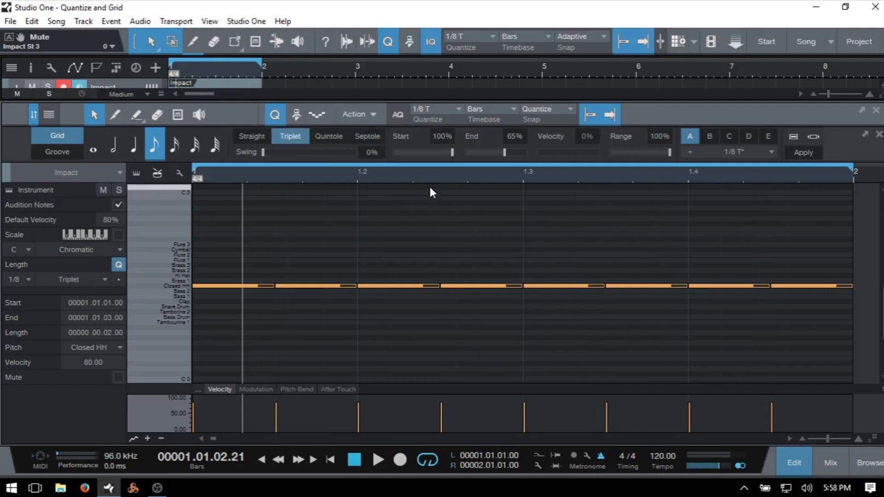
{"action": "left_click", "coordinate": [259, 139]}
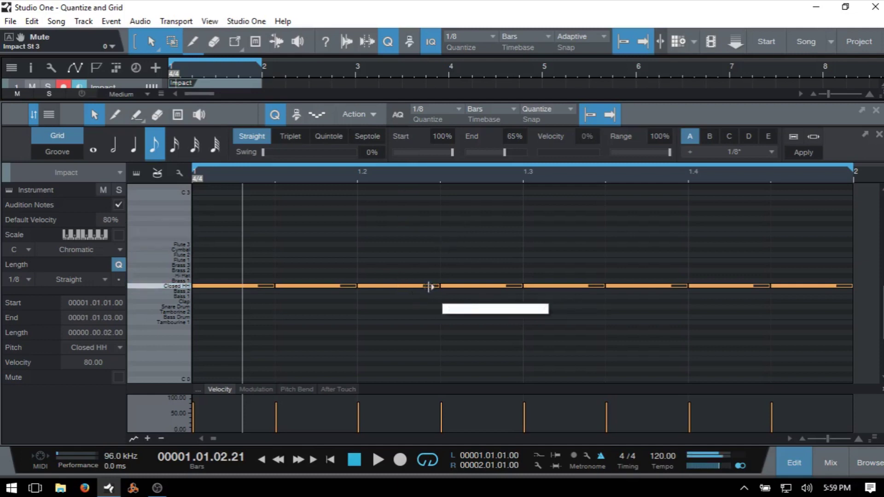
Step: Shorten all the Closed HH notes to about 0.0.1.18 and, with snapping temporarily off, shift them off the grid to start at about 1.1.1.47
{"action": "left_click_drag", "start_coordinate": [429, 286], "coordinate": [404, 287]}
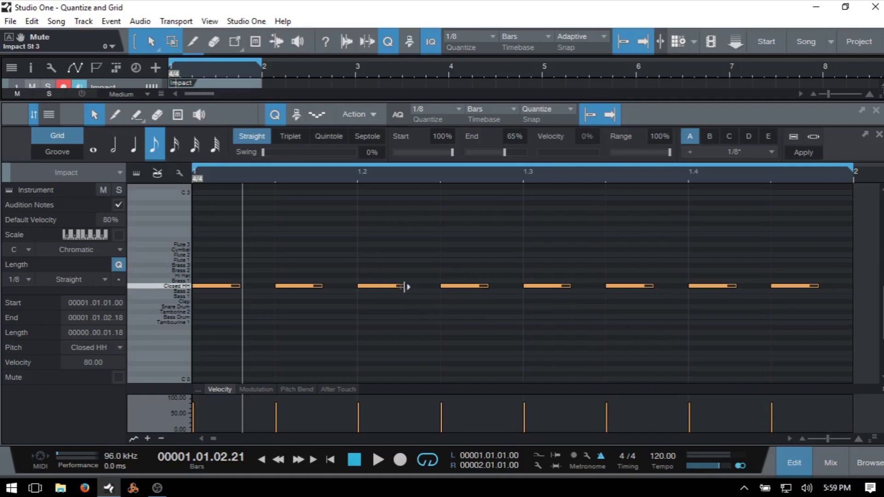
{"action": "key", "text": "n"}
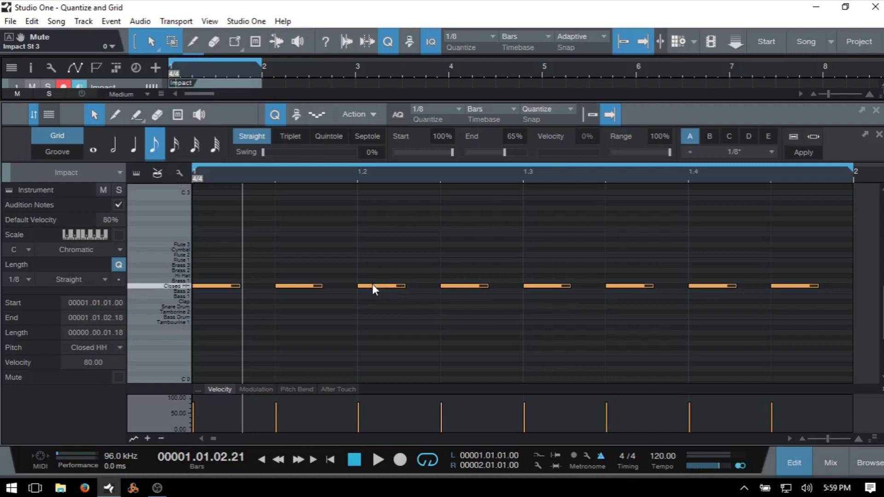
{"action": "left_click_drag", "start_coordinate": [372, 286], "coordinate": [391, 286]}
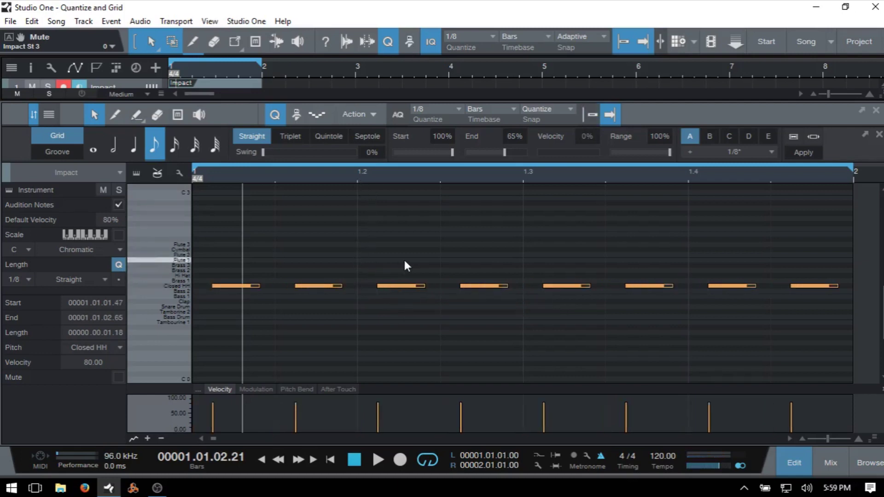
{"action": "key", "text": "n"}
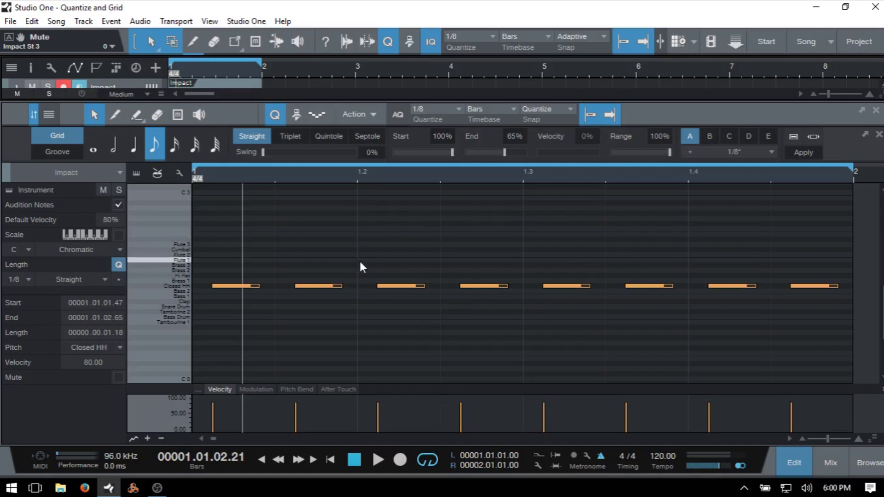
Step: Try quantizing the shifted notes with Start at 100% and then at 45%, restoring their original timing after each attempt
{"action": "key", "text": "q"}
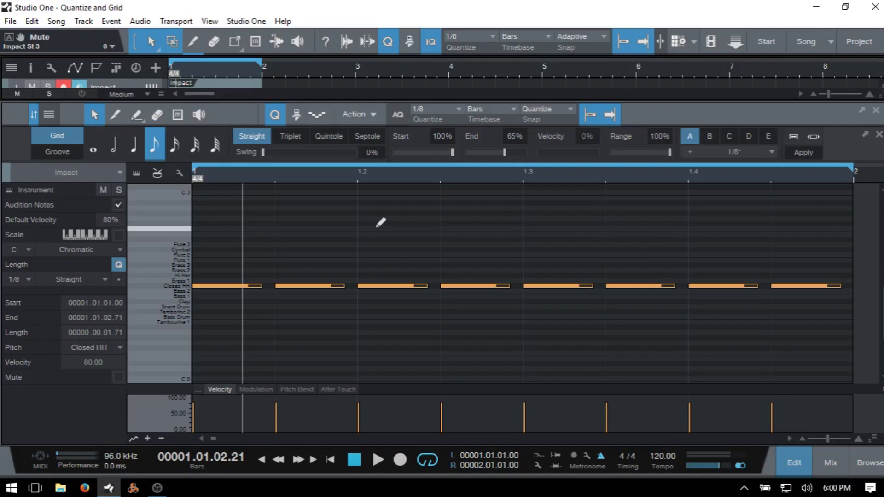
{"action": "key", "text": "shift+q"}
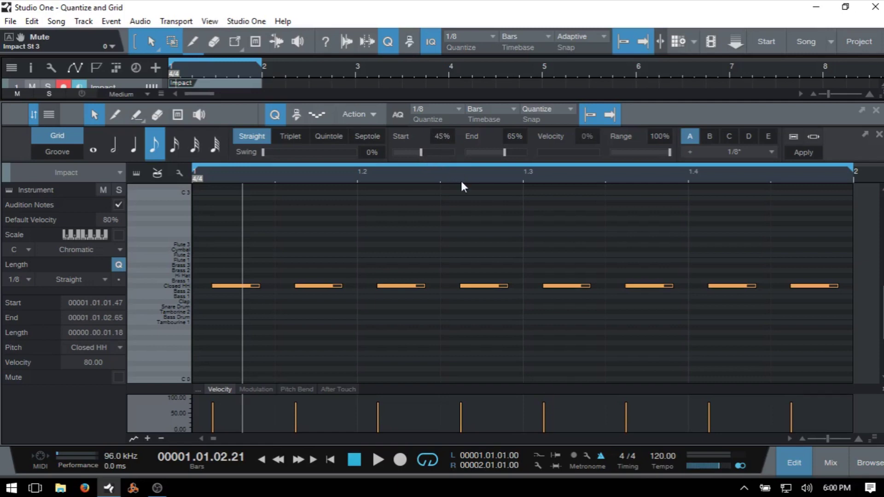
{"action": "key", "text": "q"}
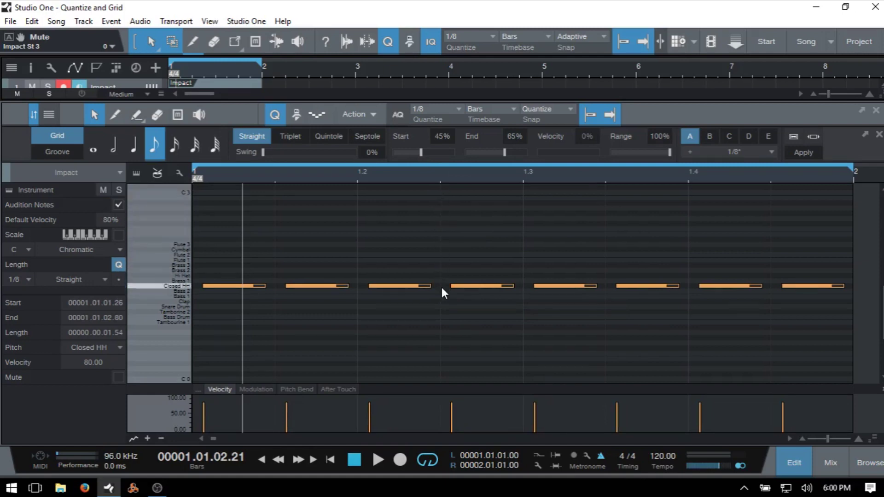
{"action": "left_click", "coordinate": [421, 152]}
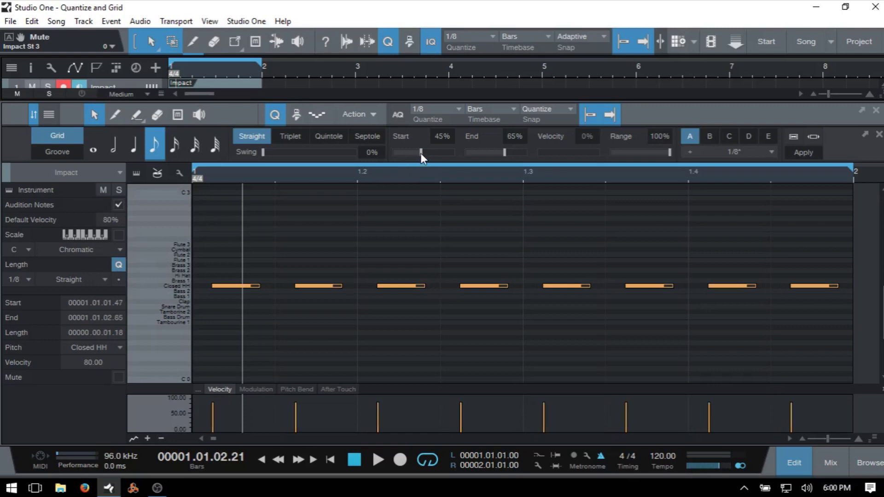
Step: Quantize the notes with Start at 16%, then set Start to 100%, try quantizing again, and undo that second quantize
{"action": "left_click_drag", "start_coordinate": [411, 153], "coordinate": [405, 153]}
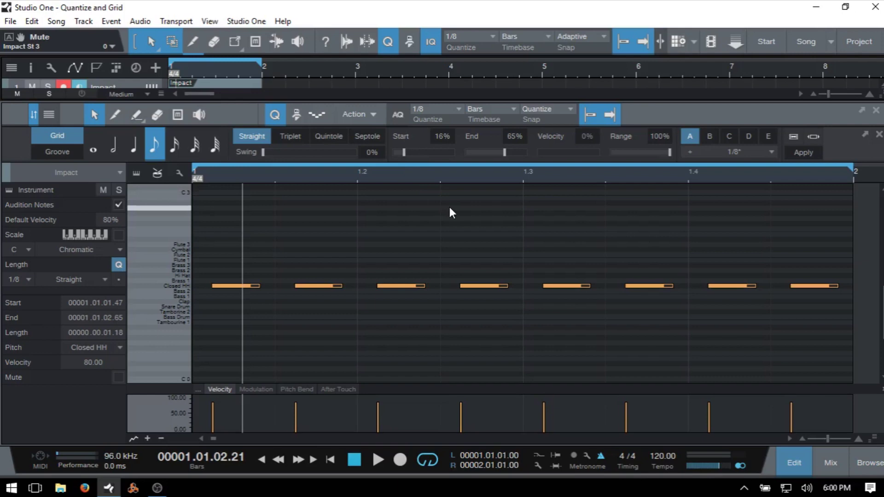
{"action": "key", "text": "q"}
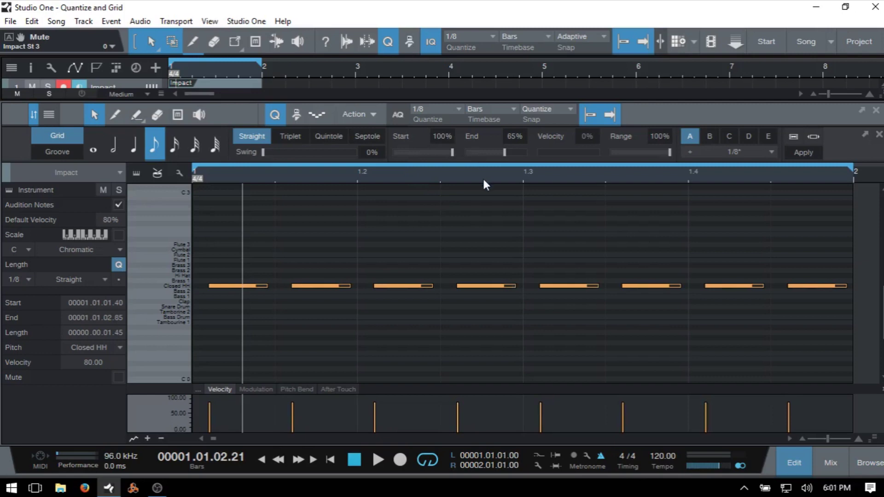
{"action": "key", "text": "q"}
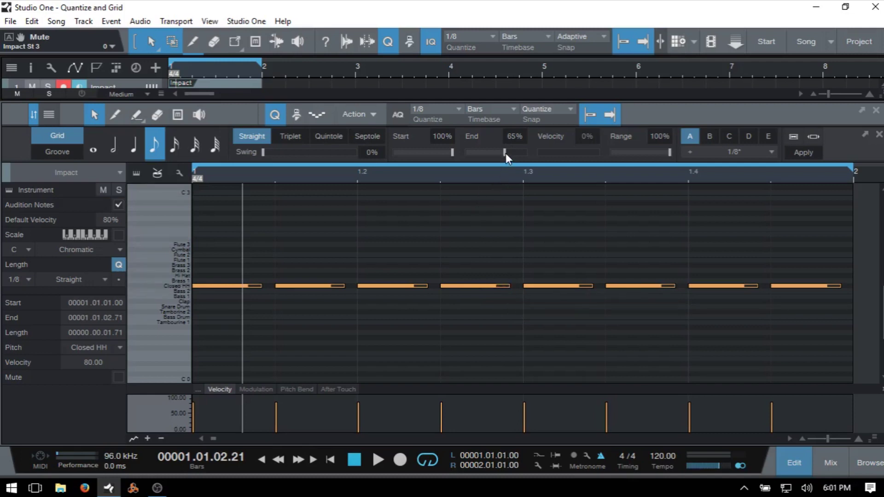
{"action": "key", "text": "ctrl+z"}
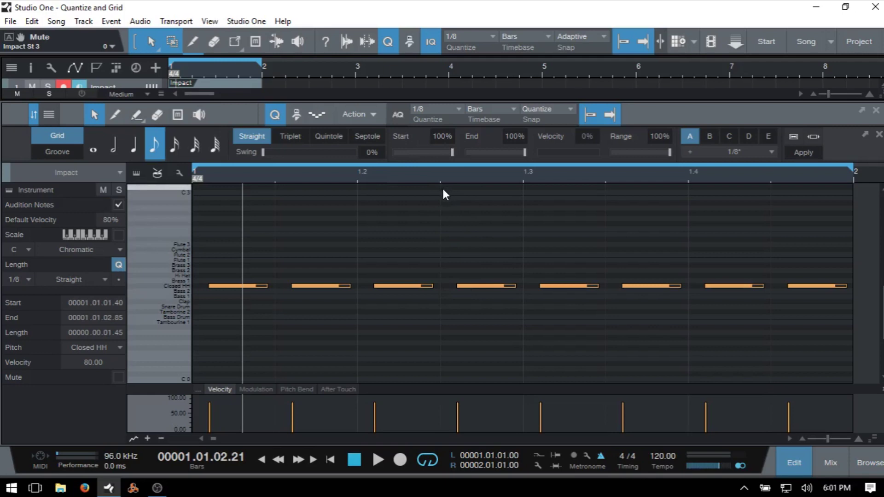
Step: Try quantizing the notes with End at 100%, undo it, and quantize them with End at 73%
{"action": "mouse_move", "coordinate": [489, 290]}
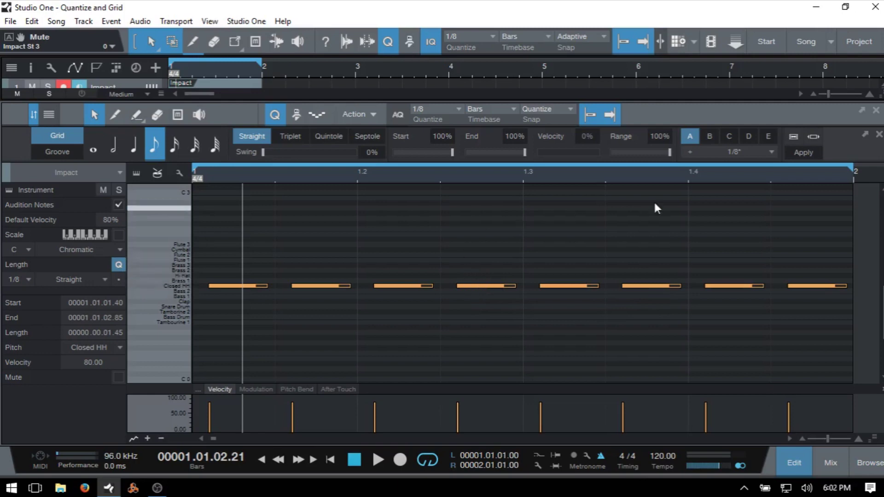
{"action": "left_click", "coordinate": [802, 153]}
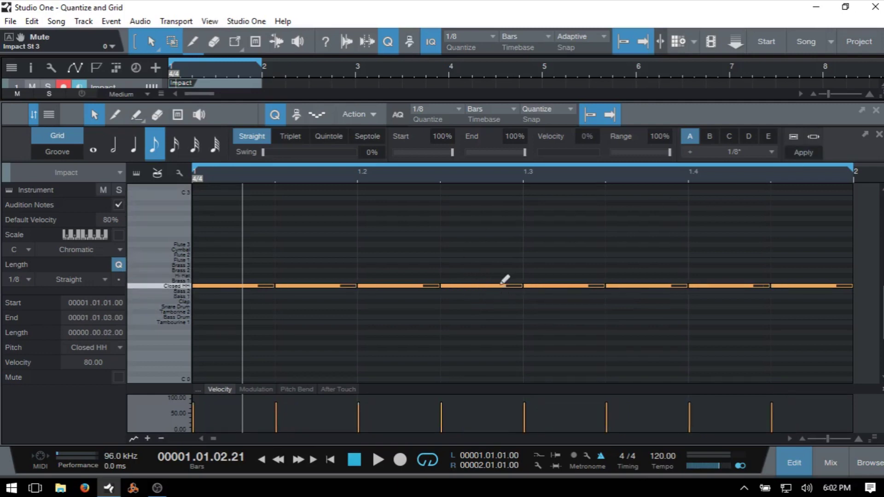
{"action": "key", "text": "ctrl+z"}
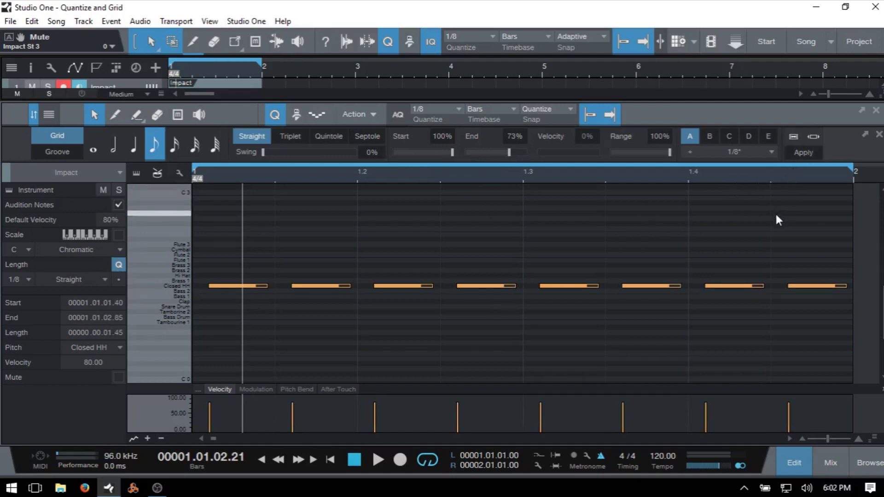
{"action": "key", "text": "q"}
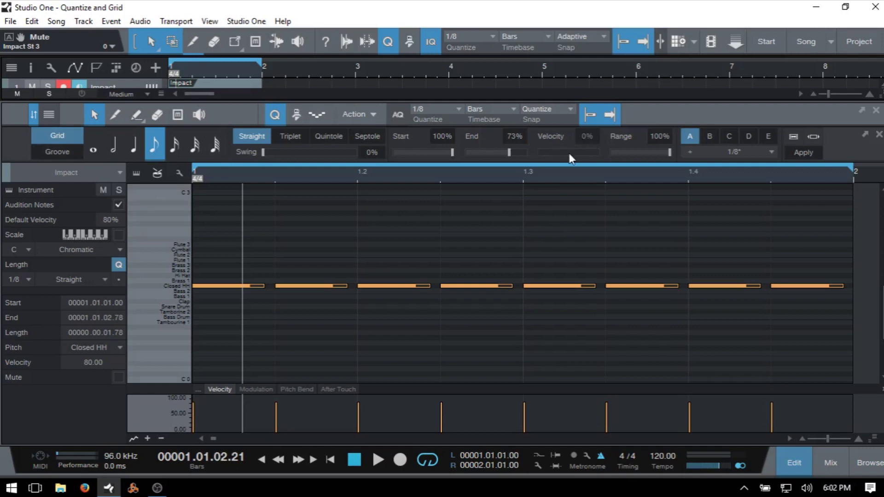
Step: Show the Groove quantize options with their Velocity setting, and return to the Grid options
{"action": "left_click", "coordinate": [52, 156]}
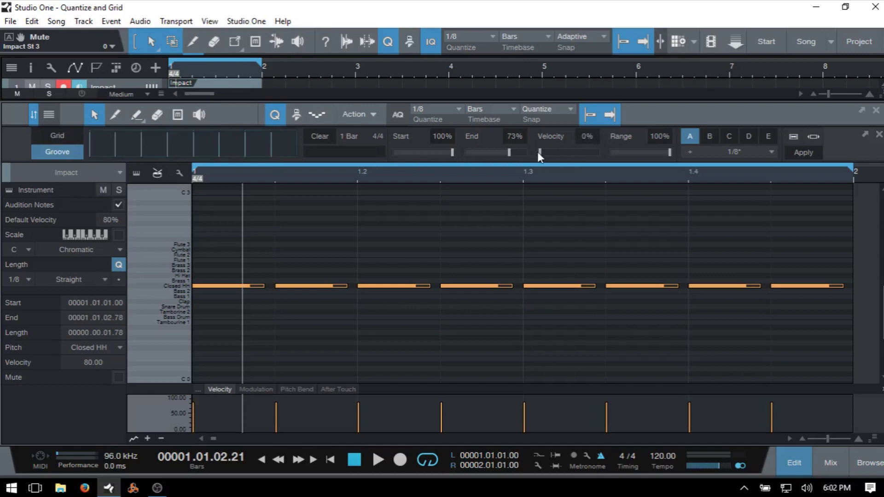
{"action": "left_click", "coordinate": [51, 137]}
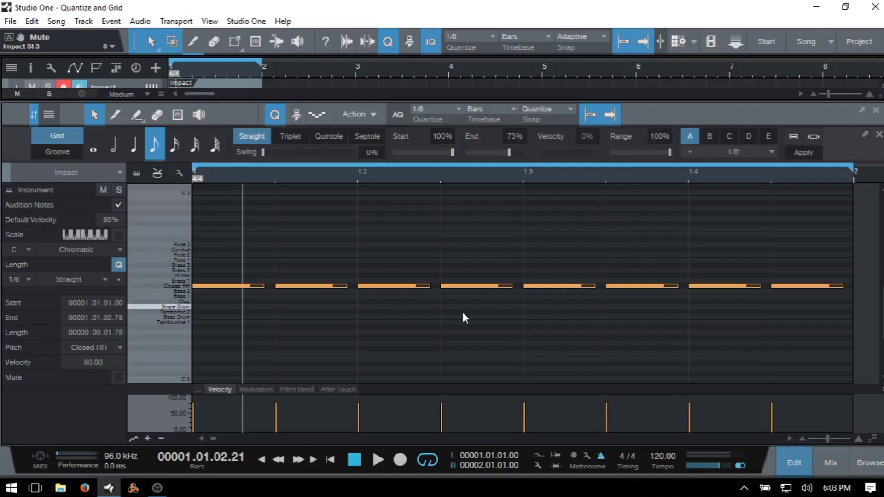
Step: Delete all the Closed HH notes and set the editor's quantize value to 1/4
{"action": "key", "text": "Delete"}
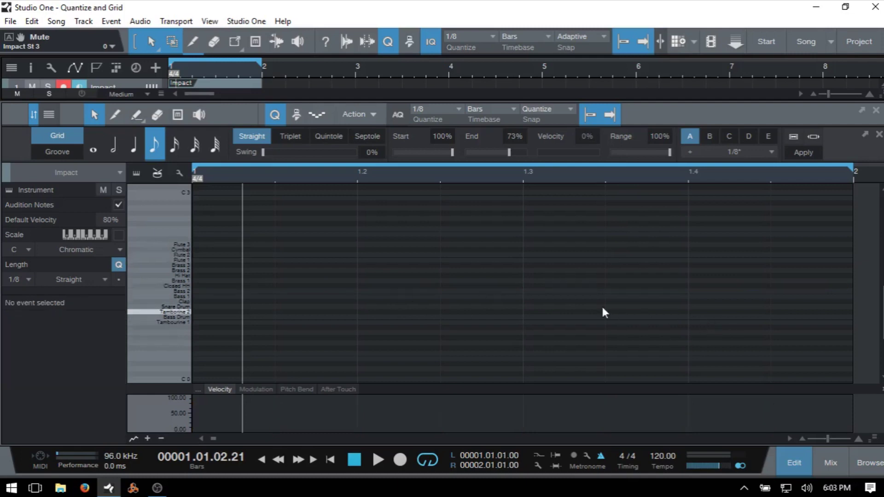
{"action": "left_click", "coordinate": [423, 114]}
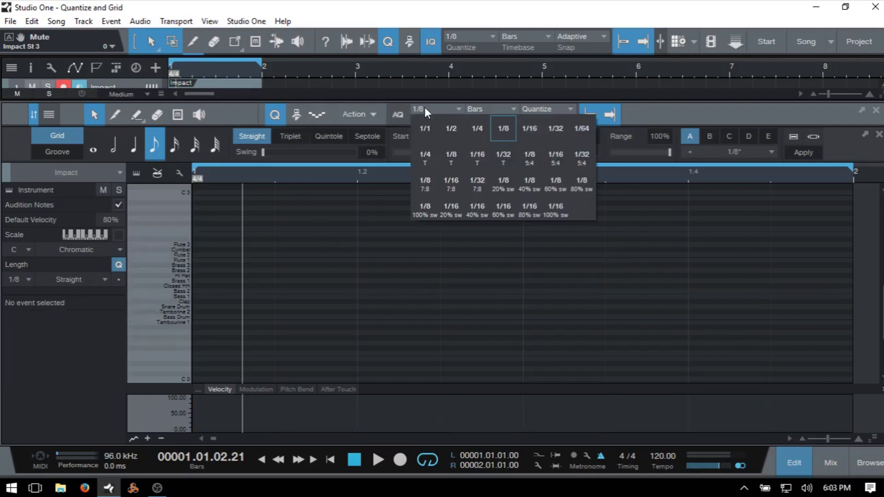
{"action": "left_click", "coordinate": [478, 131]}
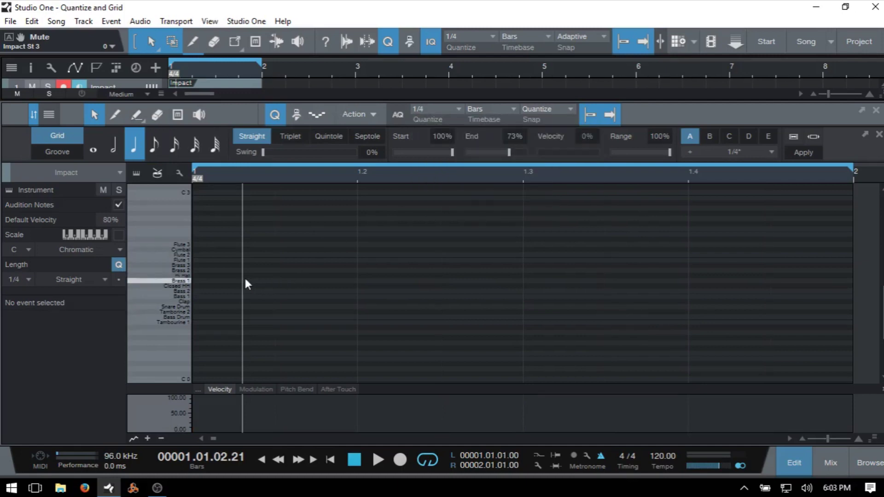
Step: Fill bar 1 with four consecutive quarter-note Closed HH notes by adding one at the bar's start and duplicating it three times
{"action": "left_click", "coordinate": [212, 285]}
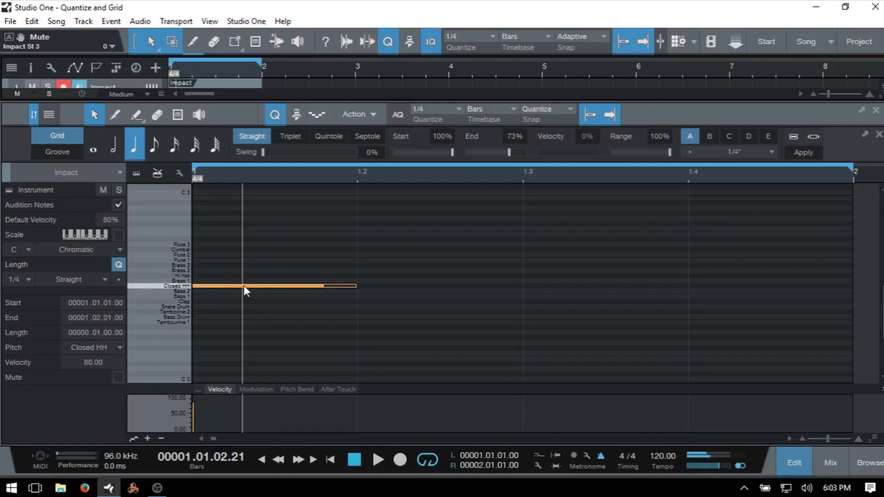
{"action": "key", "text": "d"}
{"action": "key", "text": "d"}
{"action": "key", "text": "d"}
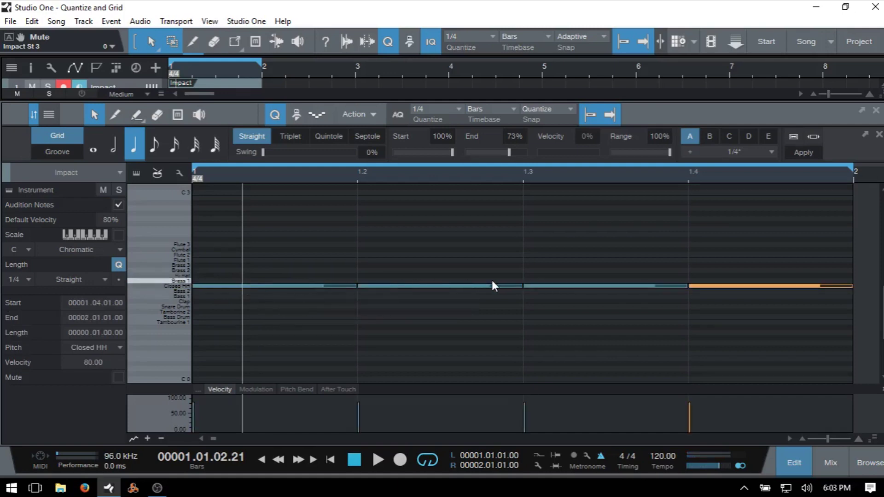
Step: Turn off the editor's snap and shorten all four Closed HH notes together to a length of about 0.0.2.54
{"action": "key", "text": "ctrl+a"}
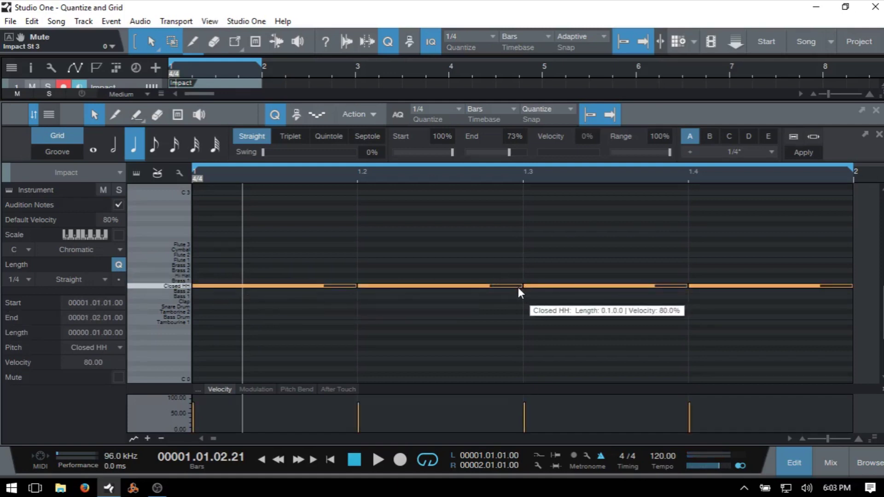
{"action": "key", "text": "n"}
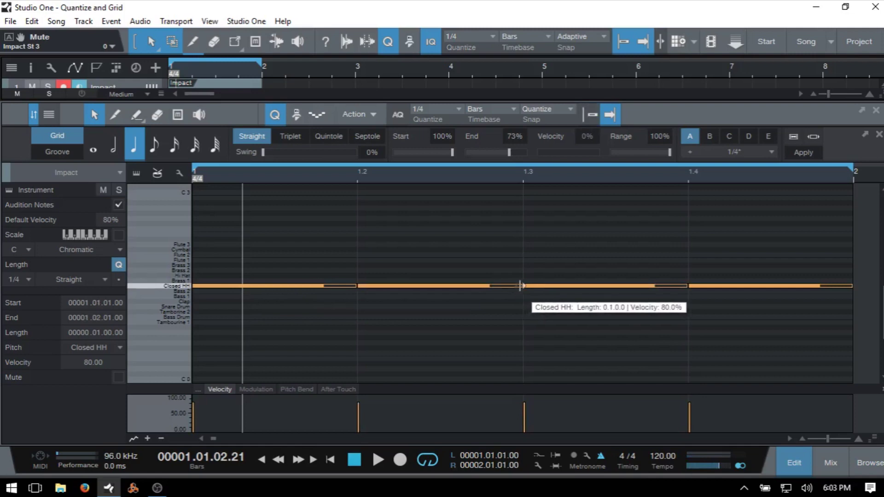
{"action": "left_click_drag", "start_coordinate": [520, 286], "coordinate": [456, 285]}
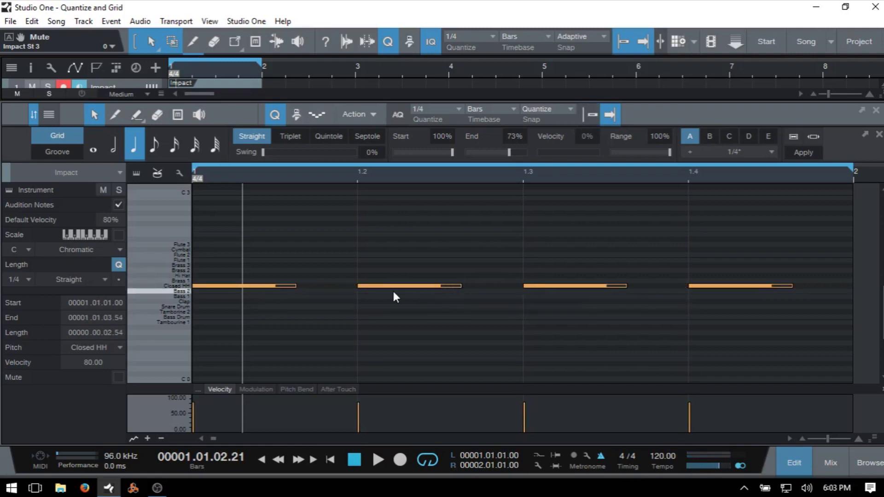
Step: Shift each note individually off the grid to a later start, the first to about 1.1.1.27, the second 1.2.1.68 and the last 1.4.2.23
{"action": "left_click", "coordinate": [252, 286]}
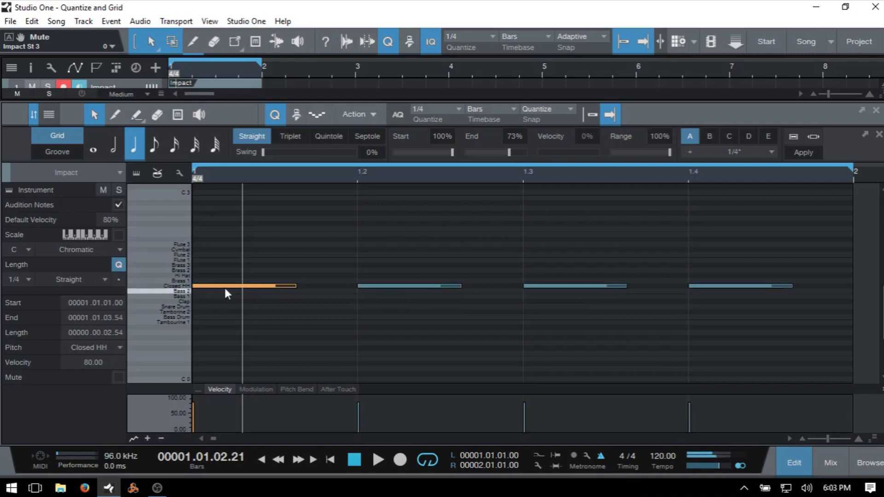
{"action": "left_click_drag", "start_coordinate": [226, 285], "coordinate": [236, 285]}
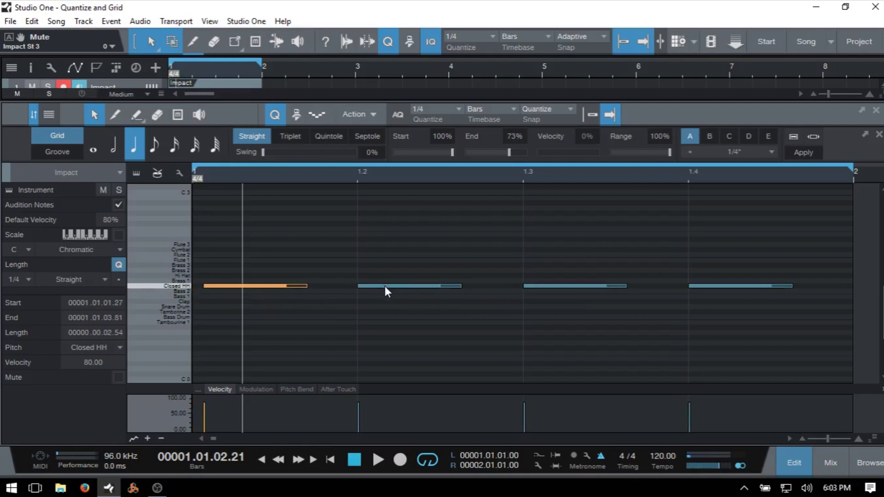
{"action": "left_click_drag", "start_coordinate": [385, 286], "coordinate": [431, 286]}
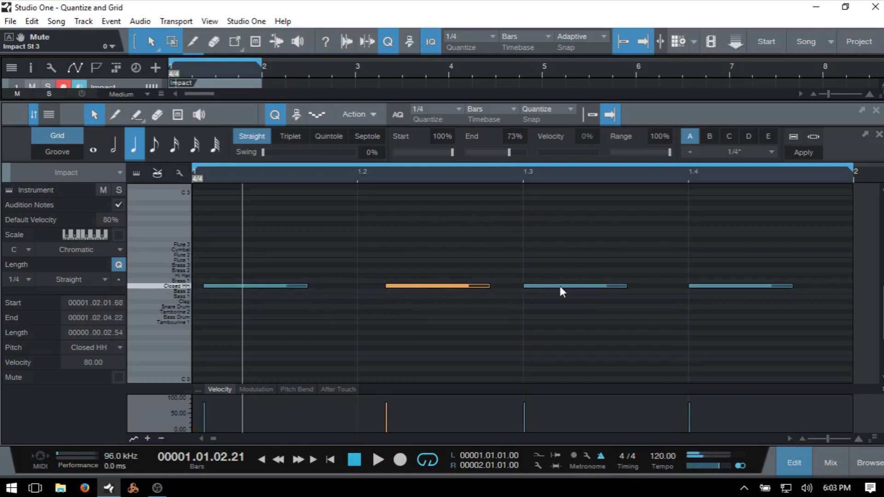
{"action": "left_click_drag", "start_coordinate": [560, 286], "coordinate": [594, 286]}
{"action": "left_click_drag", "start_coordinate": [731, 286], "coordinate": [783, 286]}
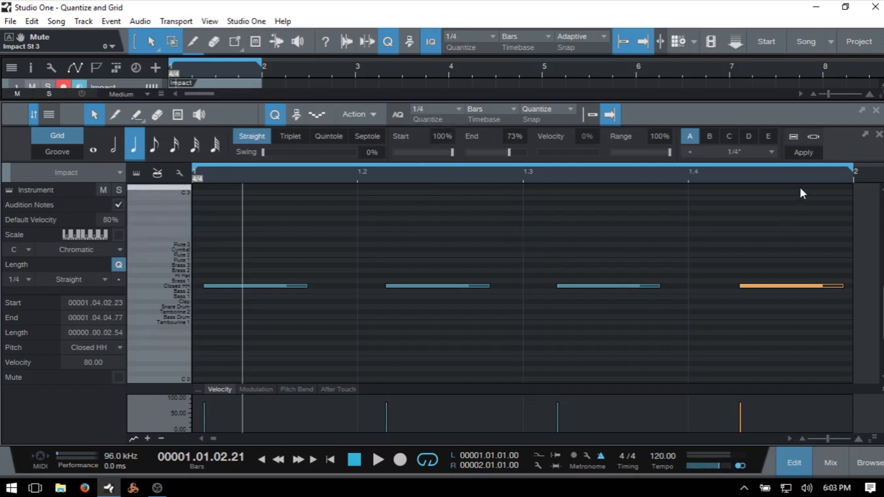
Step: Try quantizing the last note alone and then all four notes with Start at 100% and End at 73%, undoing each attempt
{"action": "left_click", "coordinate": [804, 152]}
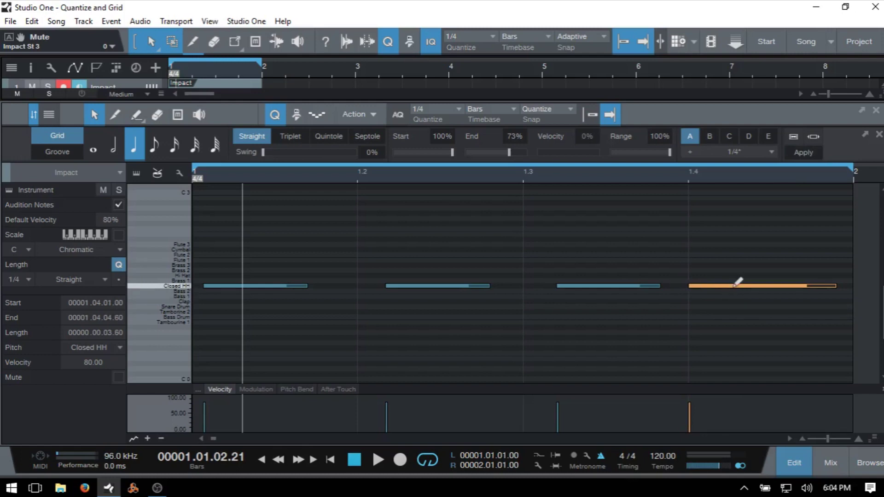
{"action": "key", "text": "ctrl+z"}
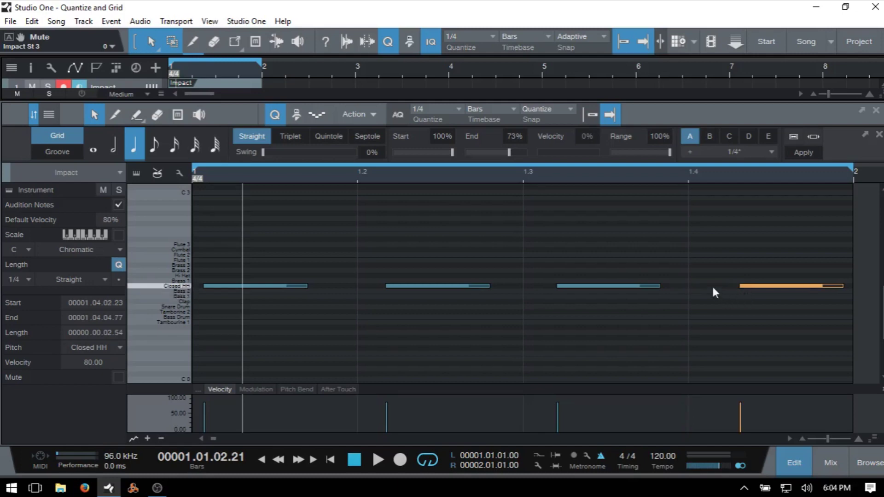
{"action": "key", "text": "ctrl+a"}
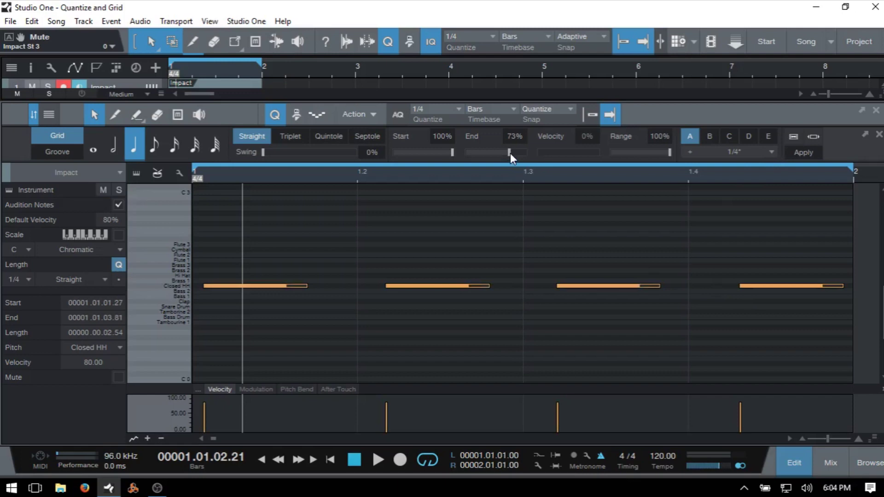
{"action": "left_click", "coordinate": [802, 153]}
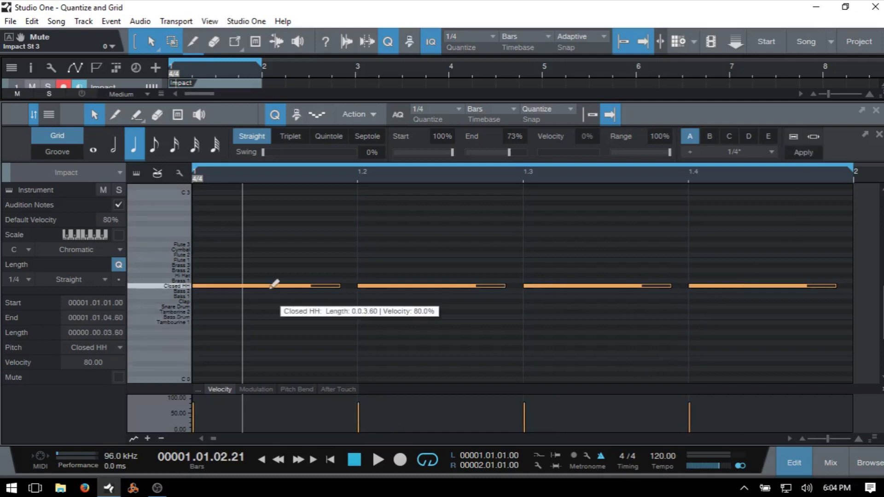
{"action": "key", "text": "ctrl+z"}
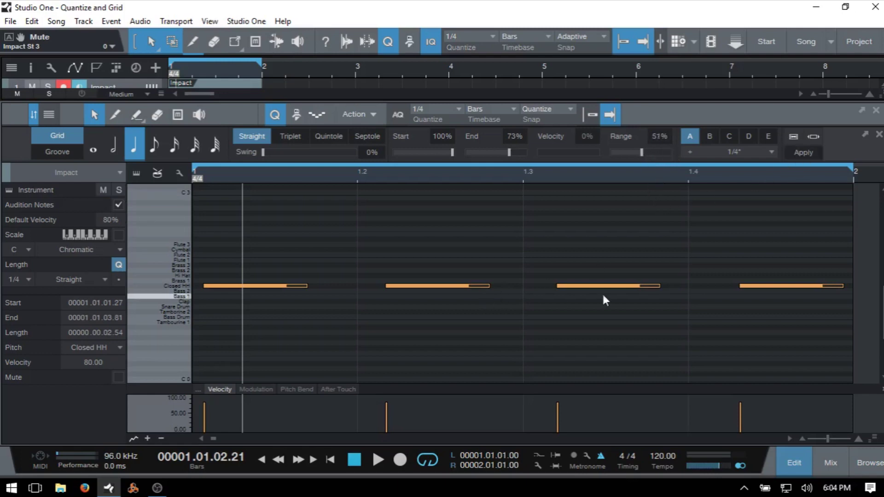
Step: Try quantizing all notes with Range at 51%, undo it, and quantize them with Range at 77%
{"action": "left_click", "coordinate": [805, 152]}
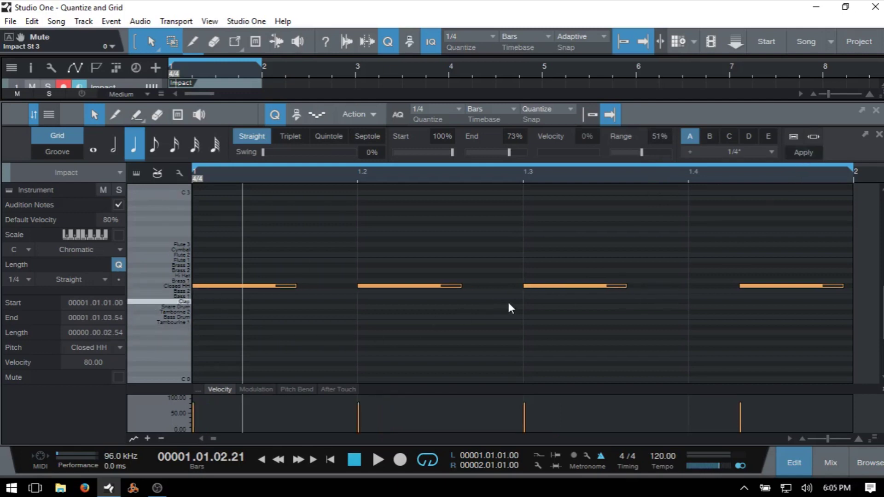
{"action": "key", "text": "ctrl+z"}
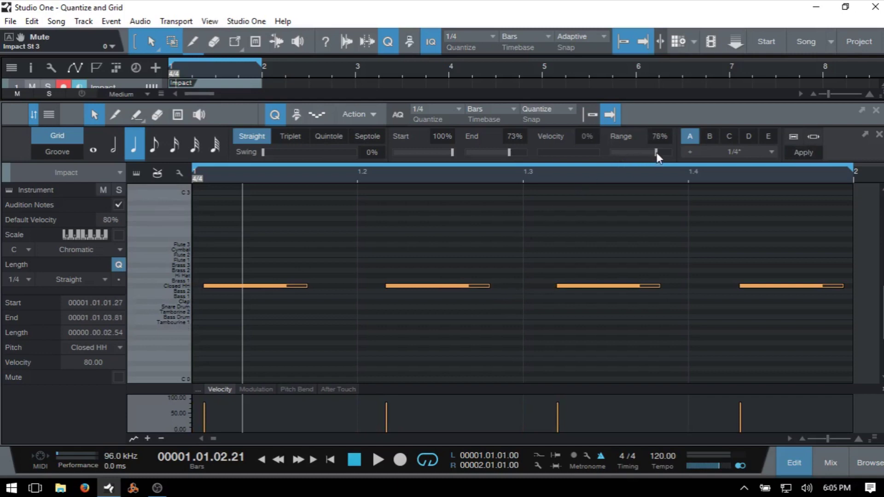
{"action": "left_click", "coordinate": [808, 152]}
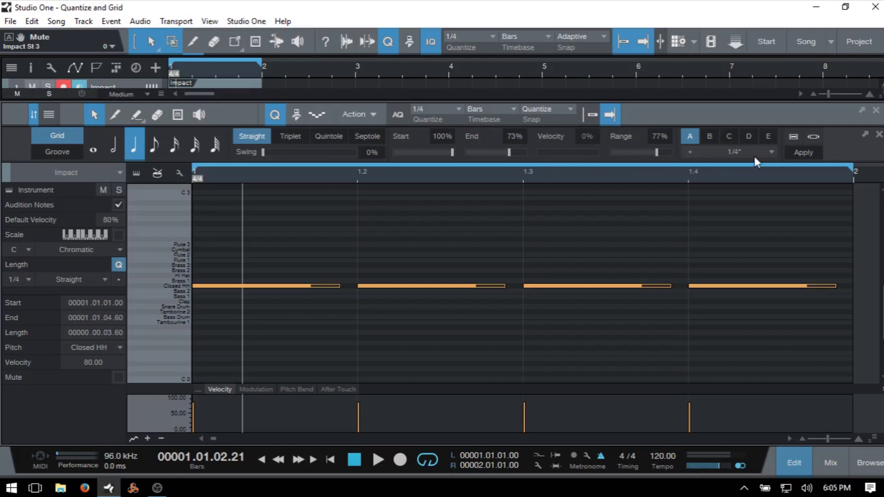
Step: Store the current 1/4 quantize settings as a preset named example1
{"action": "left_click", "coordinate": [690, 152]}
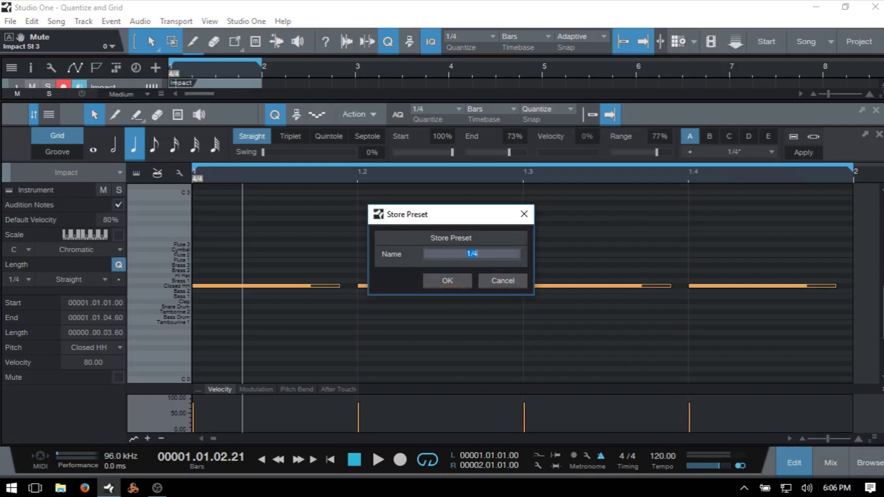
{"action": "type", "text": "example1"}
{"action": "left_click", "coordinate": [448, 282]}
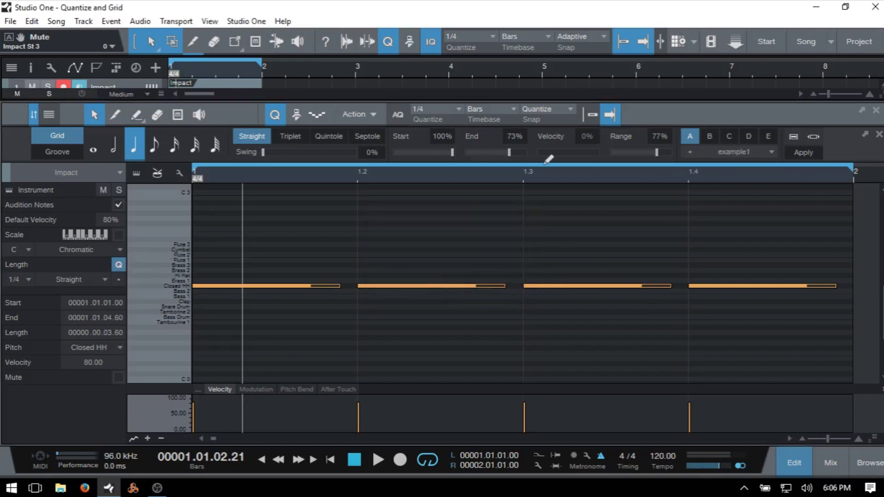
Step: Set the quantize value to 1/16 with End at 43% and store these settings as a preset named example2
{"action": "left_click", "coordinate": [194, 145]}
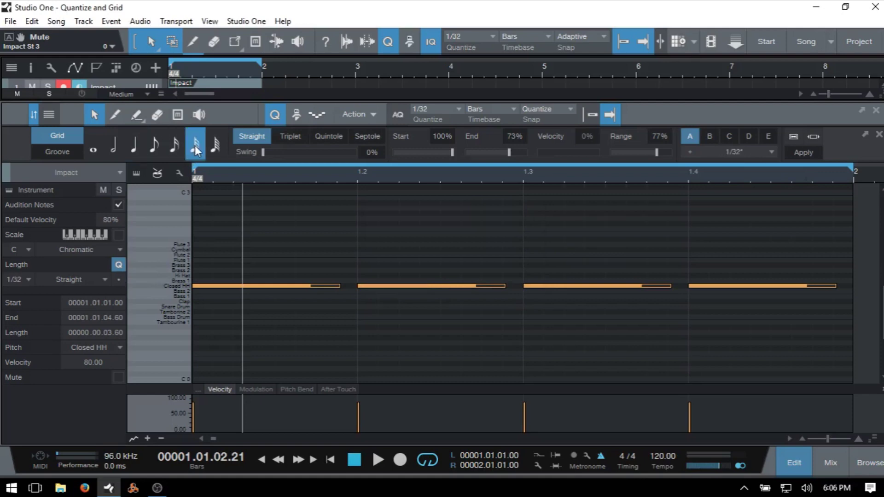
{"action": "left_click", "coordinate": [160, 145]}
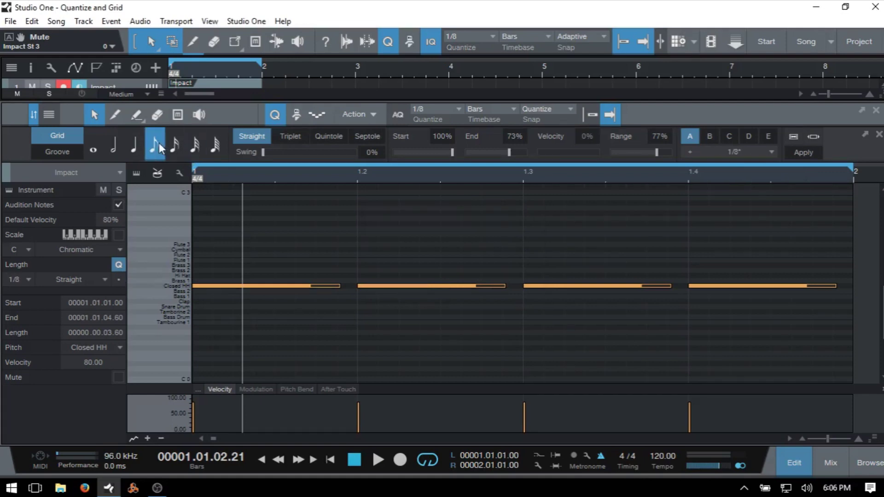
{"action": "left_click", "coordinate": [174, 145]}
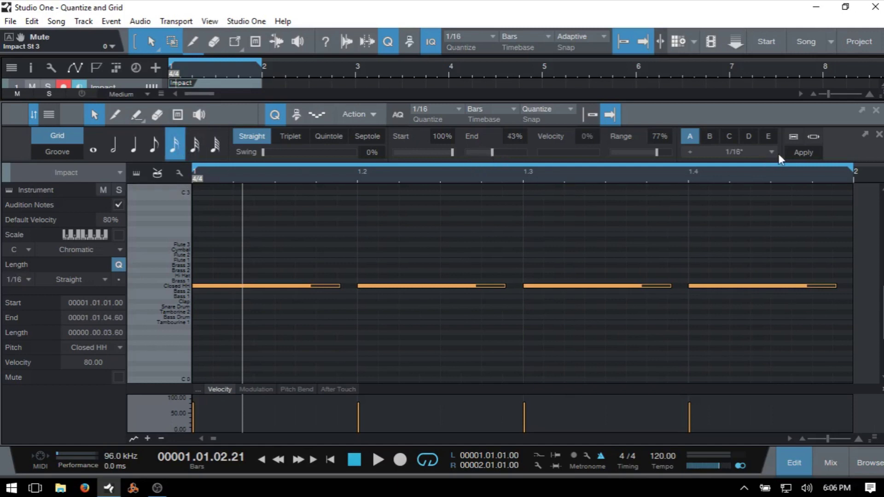
{"action": "left_click", "coordinate": [690, 152]}
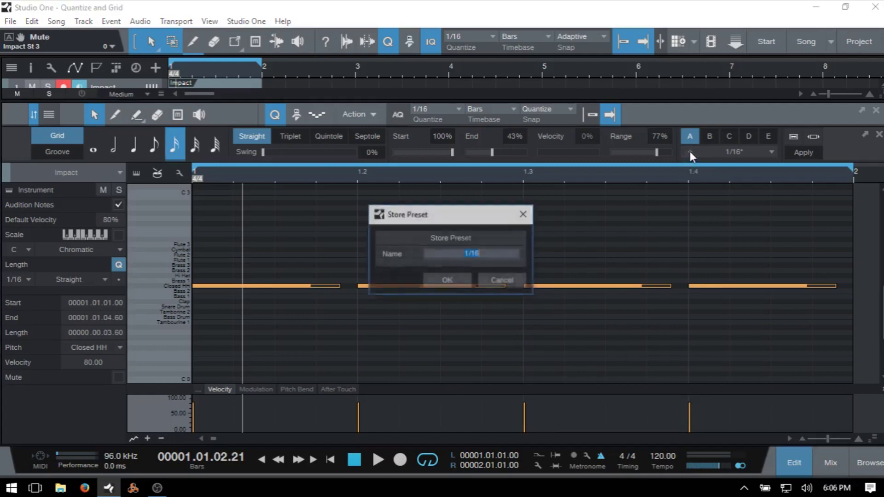
{"action": "type", "text": "example"}
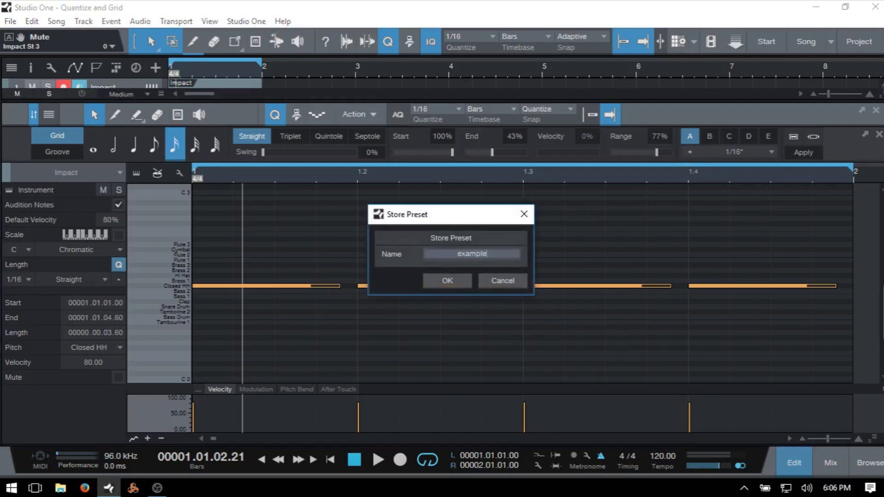
{"action": "type", "text": "2"}
{"action": "key", "text": "Return"}
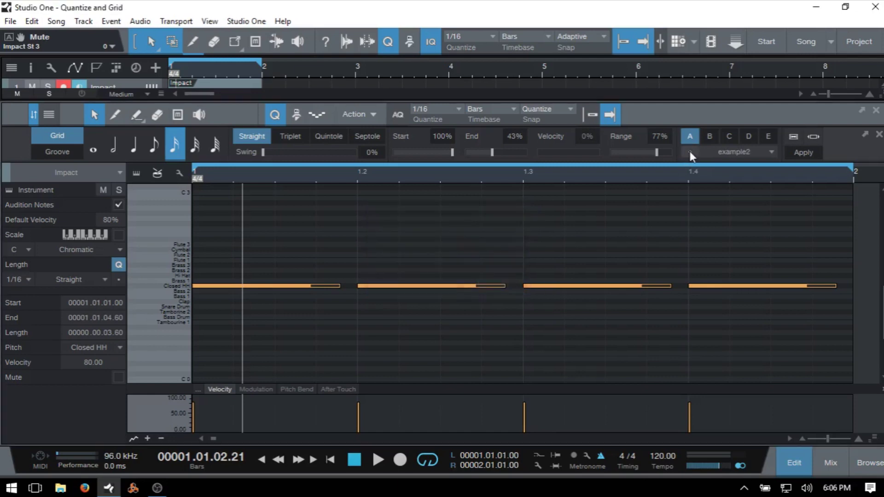
Step: Show the list of stored presets, switch through quantize slots B, C and D, and open and cancel preset storing for slot D
{"action": "left_click", "coordinate": [771, 151]}
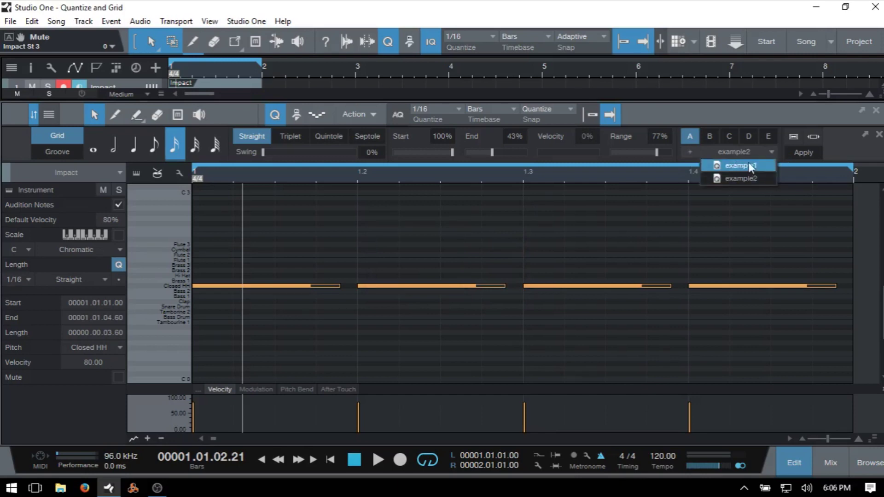
{"action": "key", "text": "Escape"}
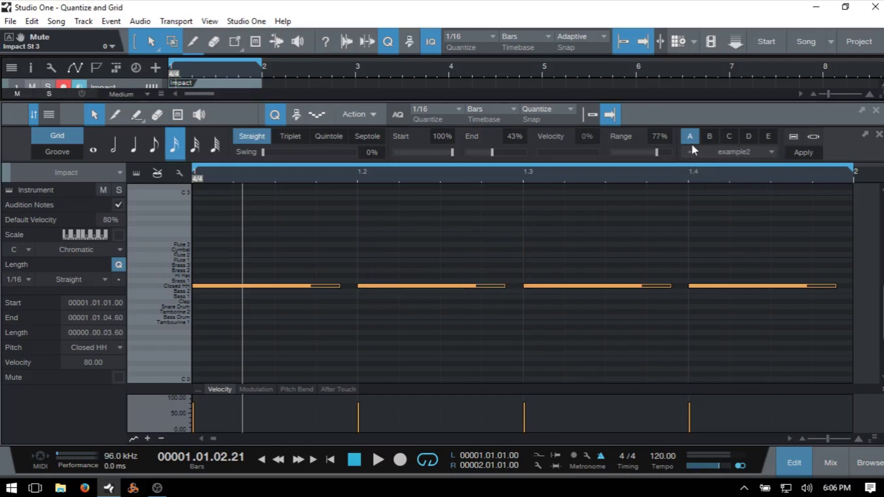
{"action": "left_click", "coordinate": [709, 136]}
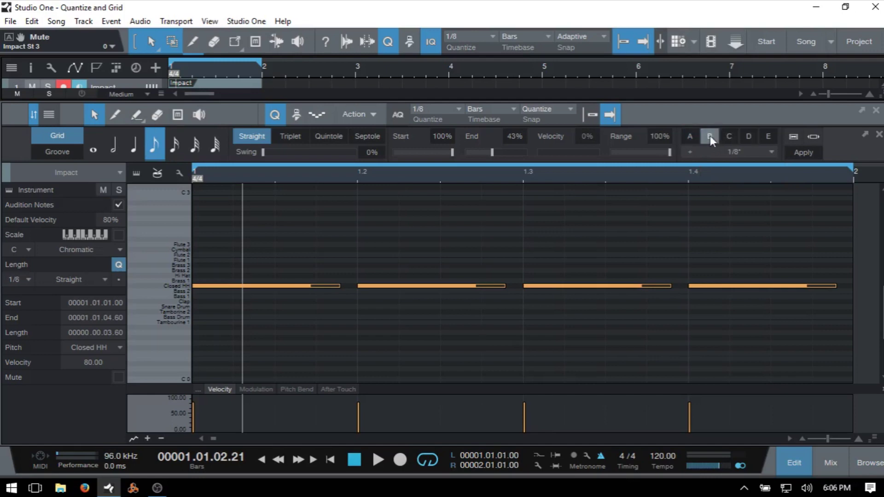
{"action": "left_click", "coordinate": [732, 136]}
{"action": "left_click", "coordinate": [749, 134]}
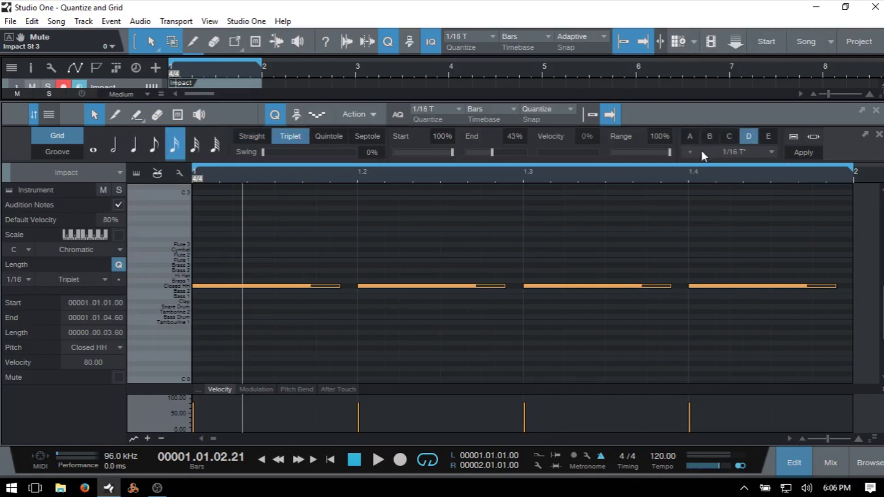
{"action": "left_click", "coordinate": [690, 154]}
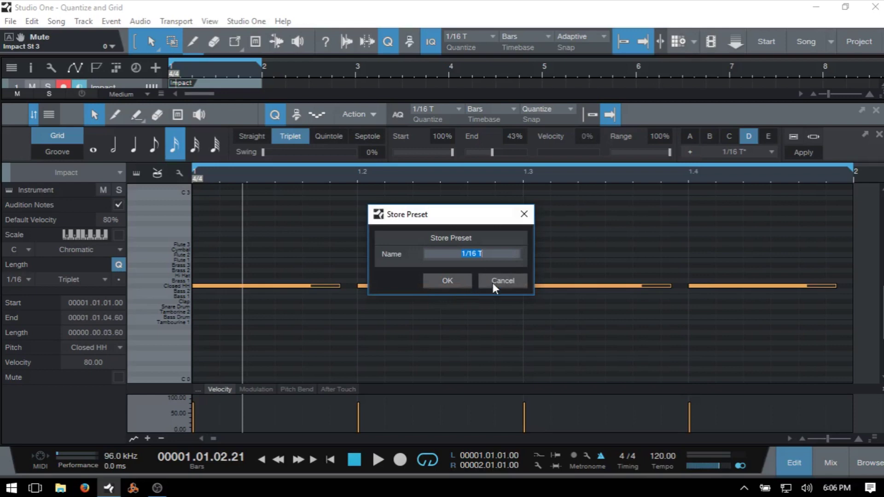
{"action": "left_click", "coordinate": [493, 282]}
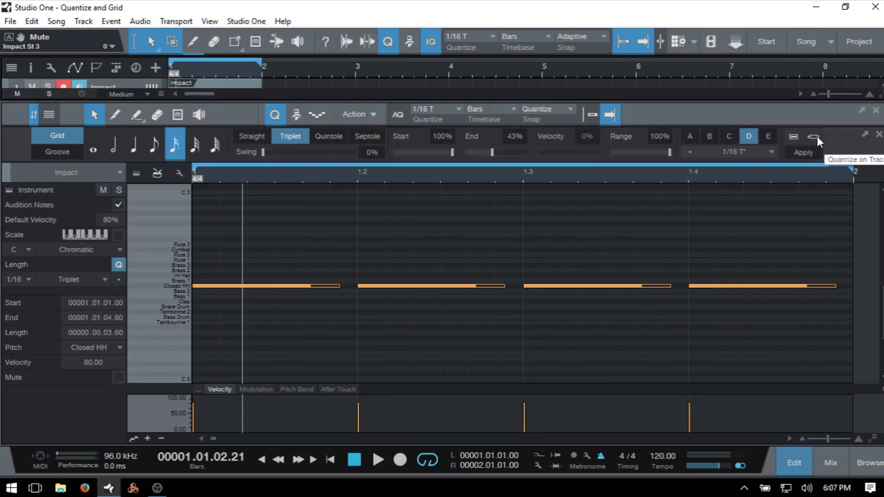
Step: Close the note editor's Quantize panel and show it above the arrangement instead, reopening the Impact part in the editor
{"action": "left_click", "coordinate": [880, 138]}
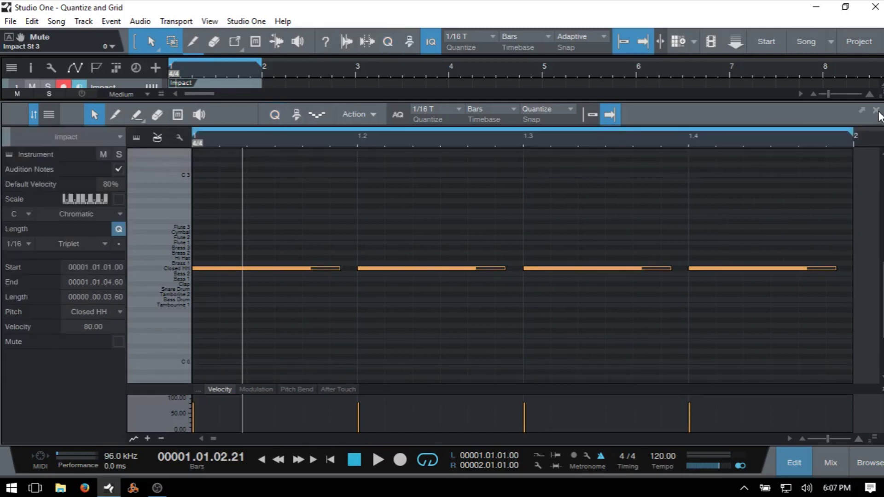
{"action": "left_click", "coordinate": [877, 111]}
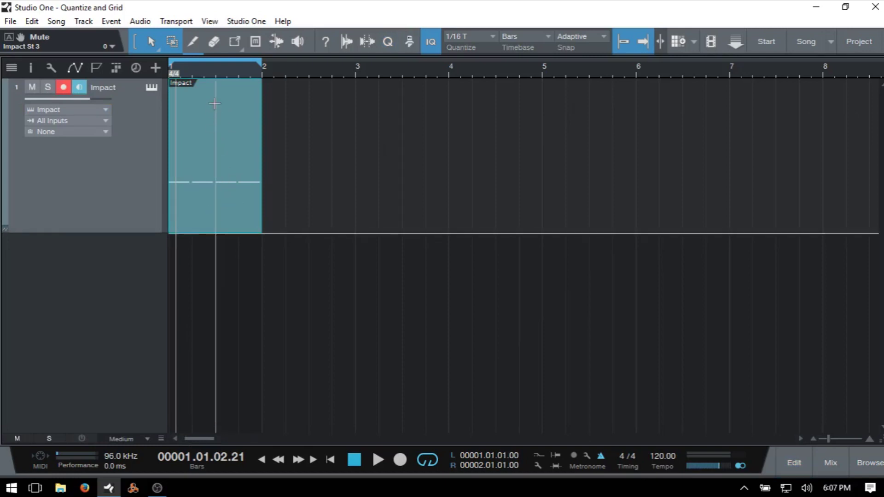
{"action": "left_click", "coordinate": [389, 41]}
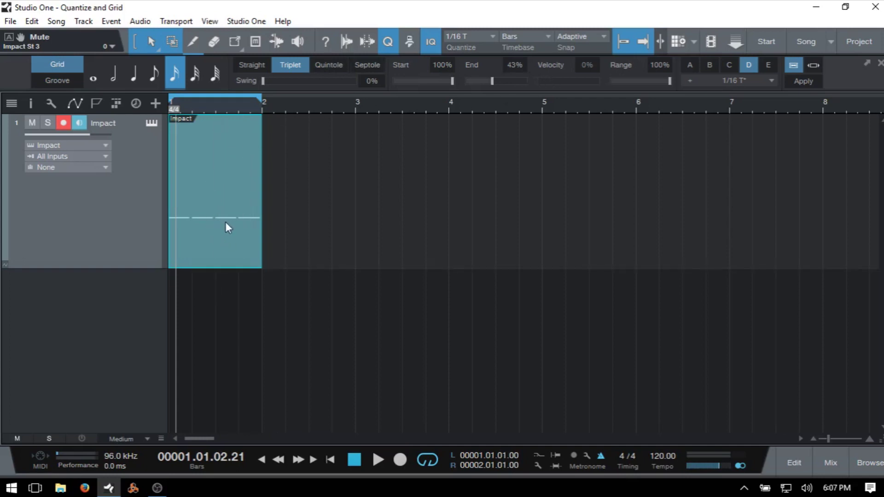
{"action": "double_click", "coordinate": [212, 243]}
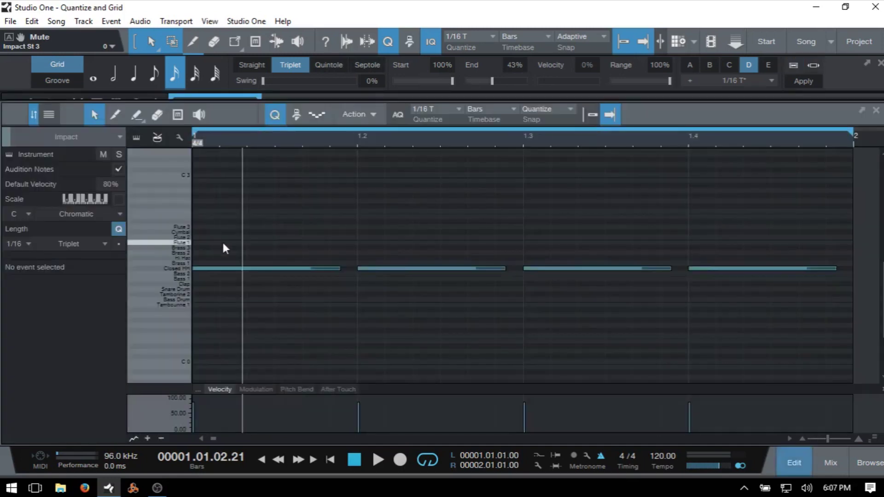
Step: Select all closed hi-hat notes in the Impact part and close the note editor
{"action": "left_click", "coordinate": [700, 268]}
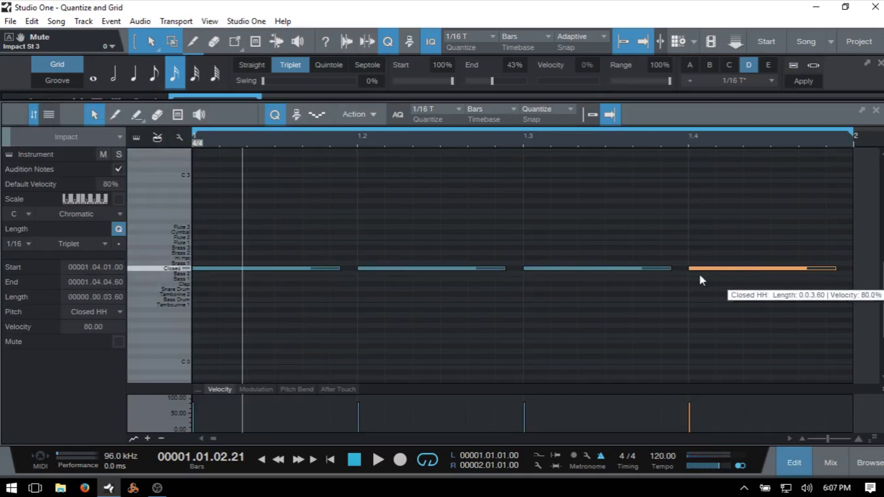
{"action": "key", "text": "ctrl+a"}
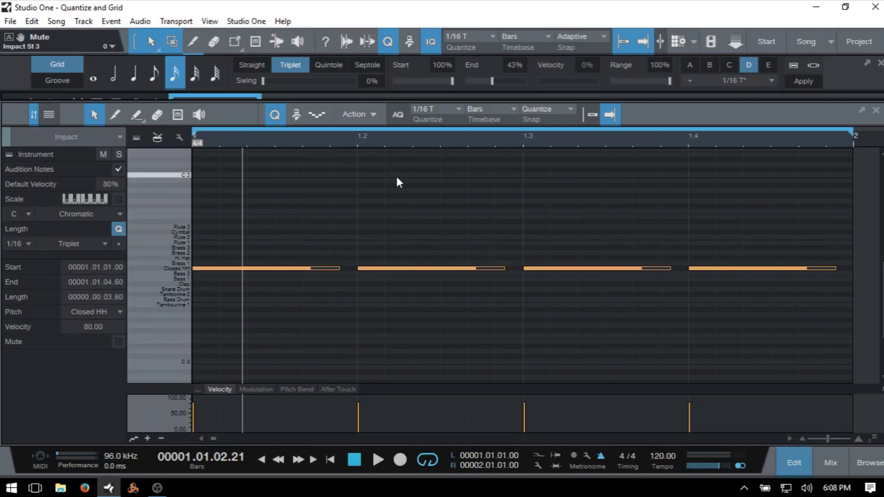
{"action": "key", "text": "F2"}
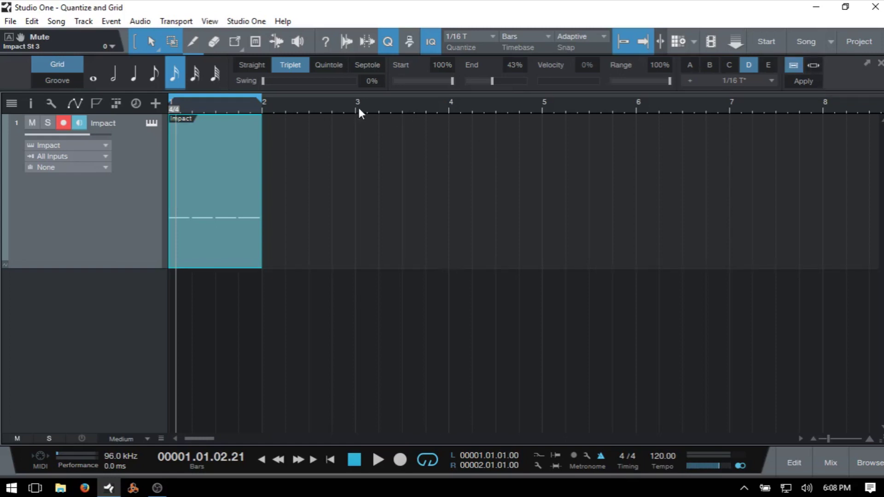
Step: Shift the Impact event slightly later than the start of bar 1 with snapping temporarily turned off
{"action": "left_click_drag", "start_coordinate": [358, 114], "coordinate": [554, 142]}
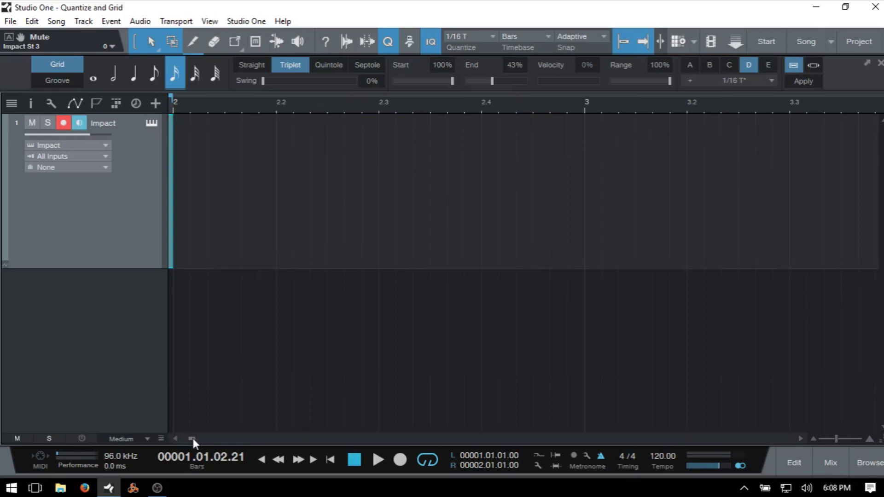
{"action": "left_click_drag", "start_coordinate": [193, 439], "coordinate": [181, 437]}
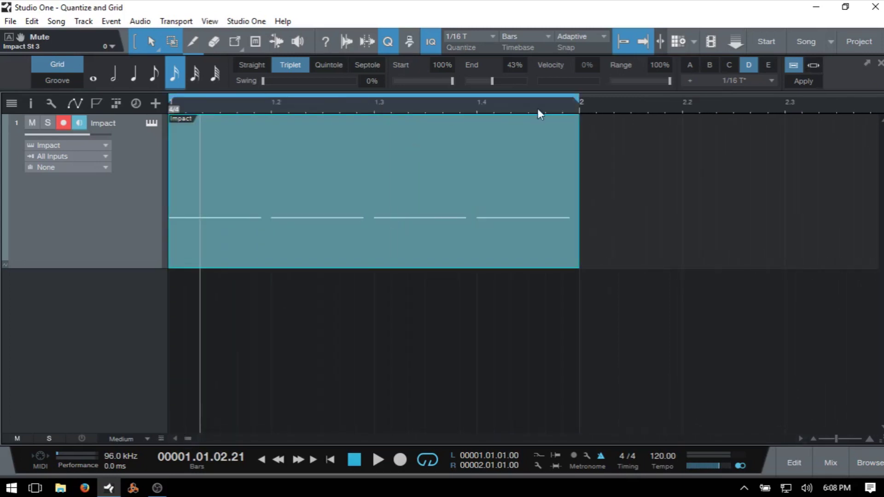
{"action": "key", "text": "n"}
{"action": "left_click_drag", "start_coordinate": [316, 247], "coordinate": [341, 244]}
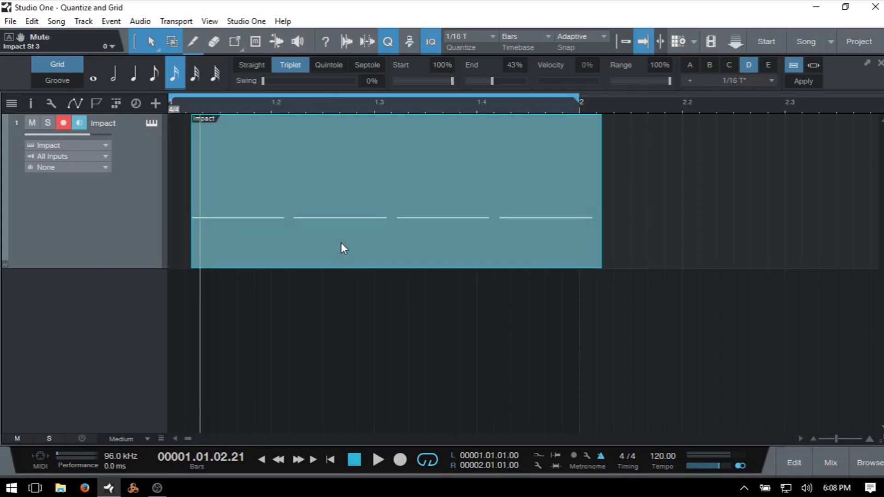
{"action": "key", "text": "n"}
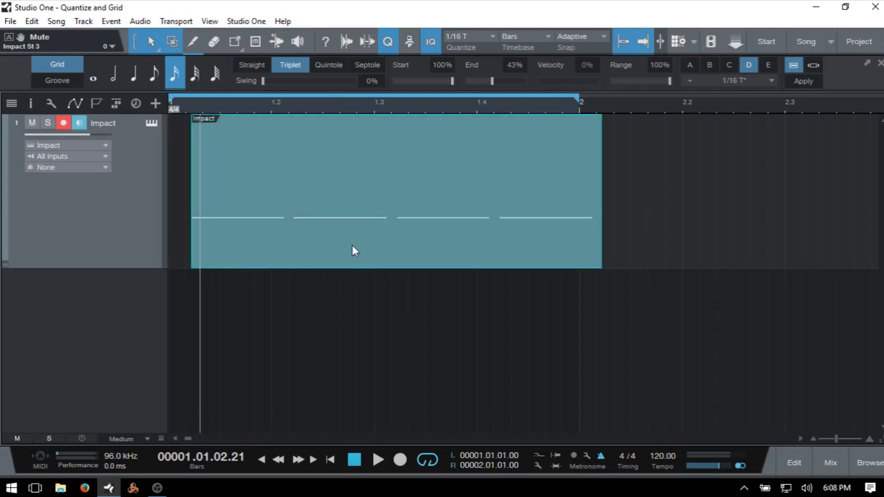
Step: Switch the quantize mode to whole events and set the quantize value to 1/4
{"action": "left_click", "coordinate": [812, 65]}
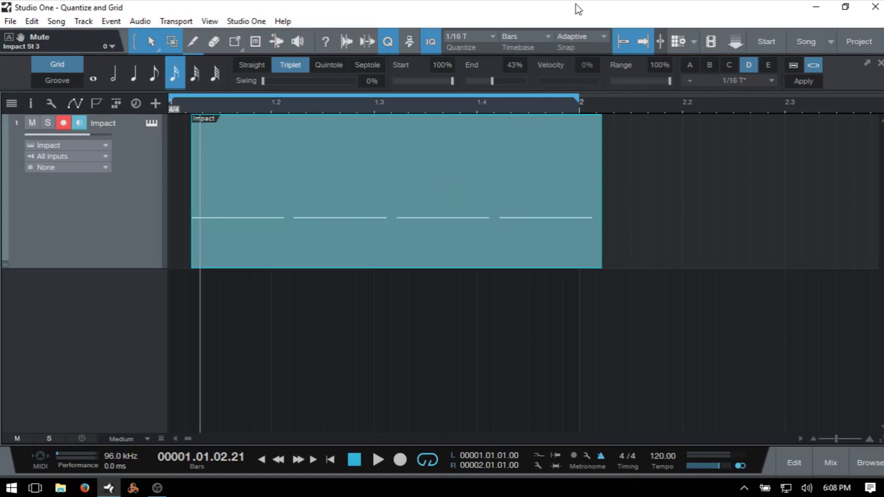
{"action": "left_click", "coordinate": [478, 40]}
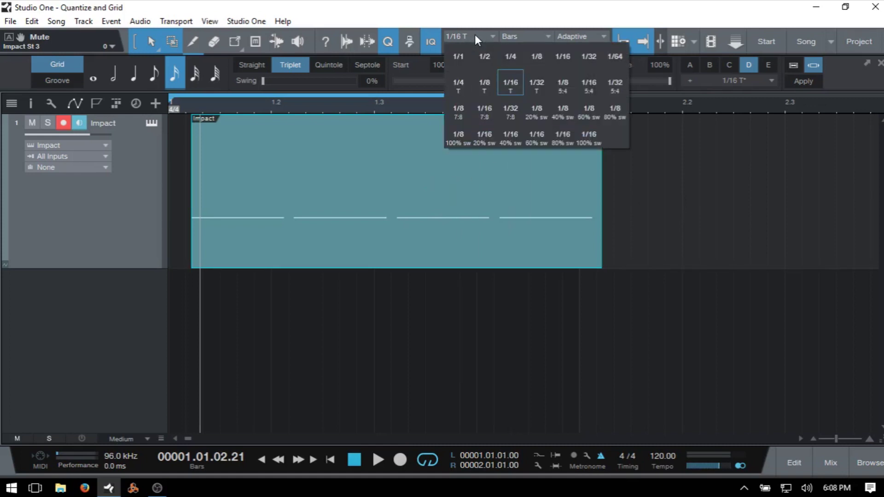
{"action": "left_click", "coordinate": [510, 57]}
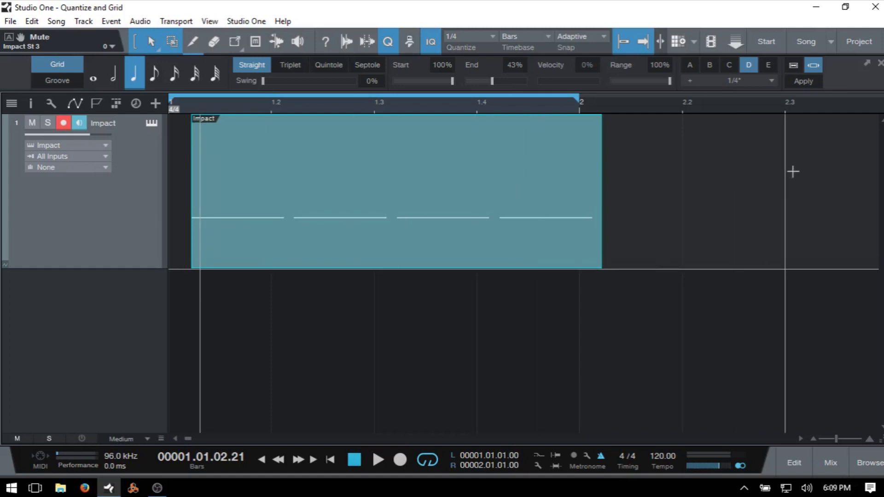
Step: Try quantizing the notes inside the shifted Impact event to 1/4, and undo that quantization
{"action": "key", "text": "ctrl+z"}
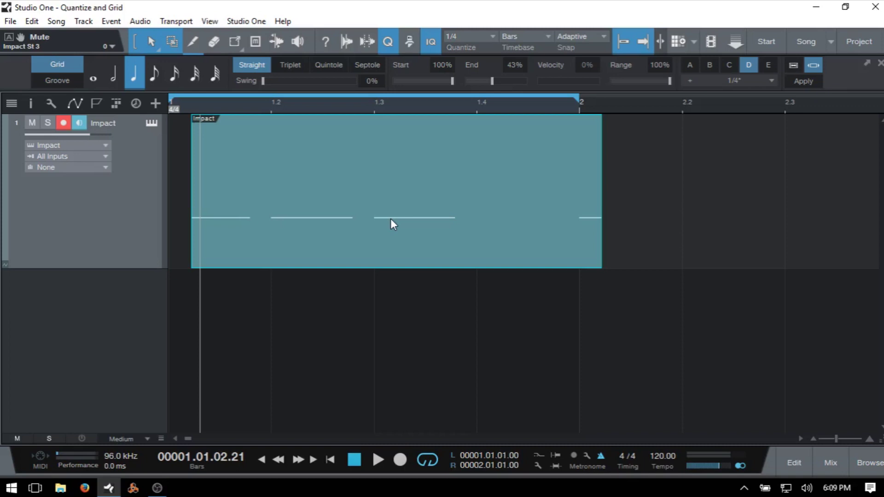
{"action": "key", "text": "q"}
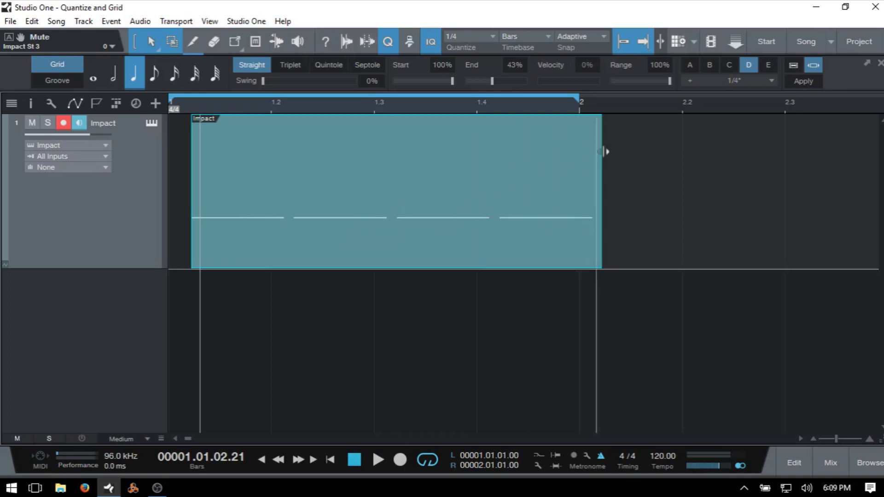
Step: Apply the 1/4 quantize to the shifted Impact event as a whole, aligning it with the start of bar 1
{"action": "left_click", "coordinate": [806, 81]}
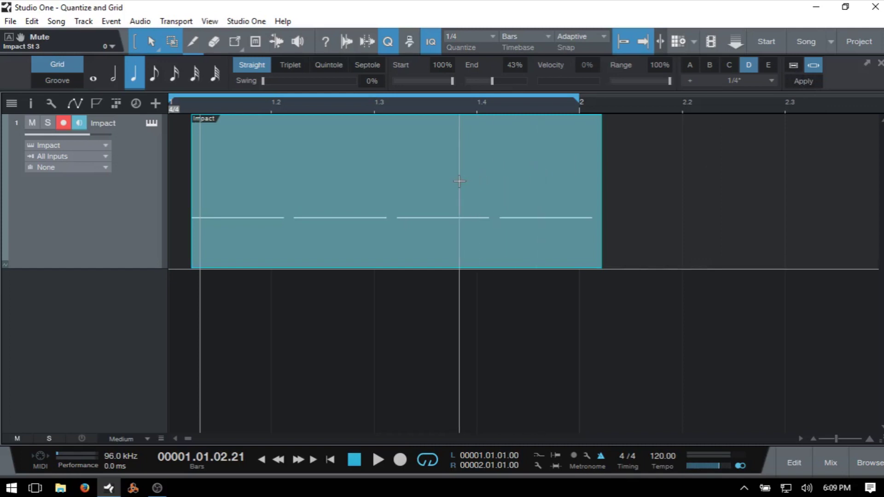
{"action": "left_click", "coordinate": [807, 81]}
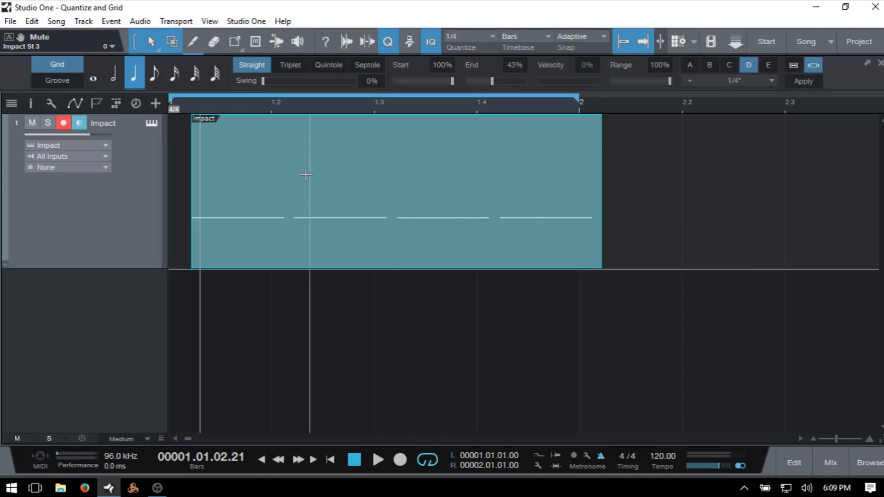
{"action": "left_click", "coordinate": [806, 82]}
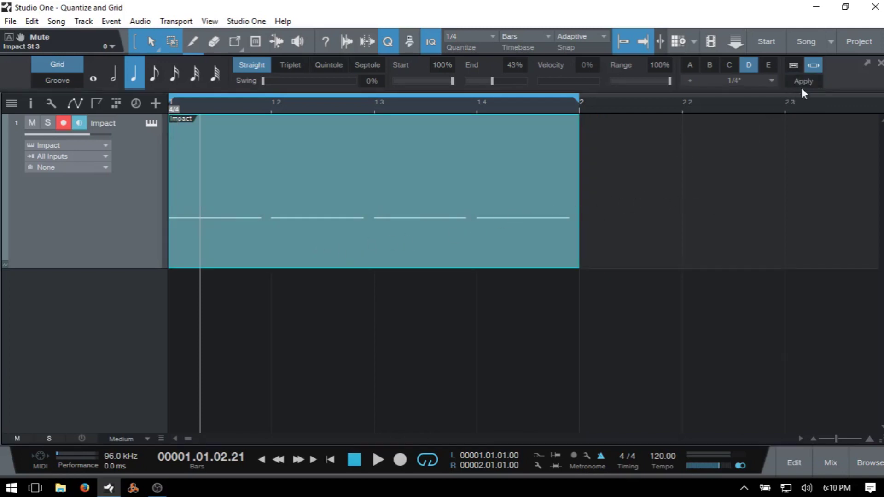
{"action": "left_click", "coordinate": [812, 65]}
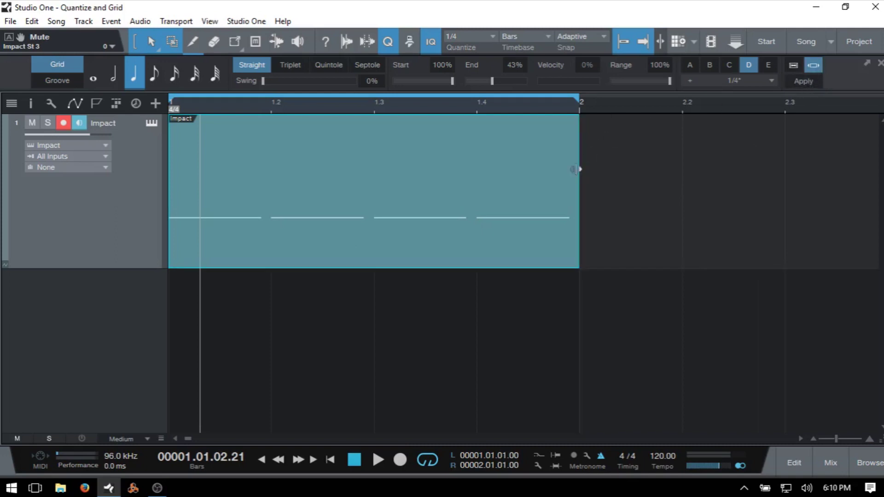